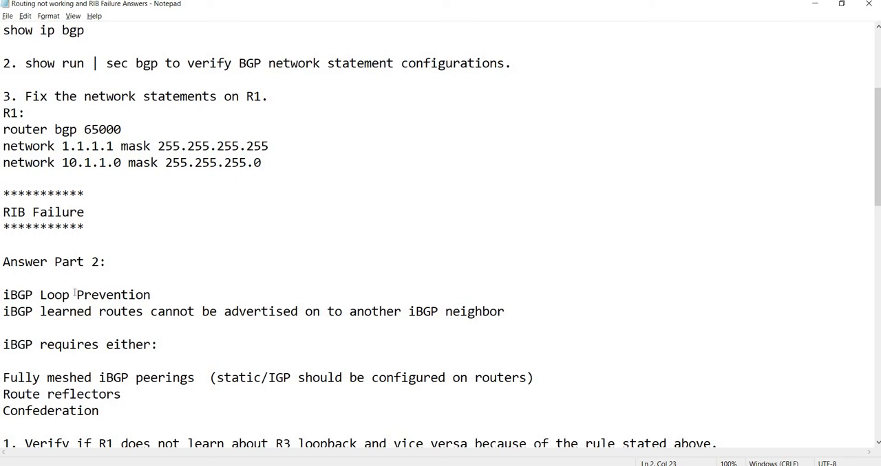
Step: Read through the answer notes on network statements, iBGP loop prevention, full-mesh peering, OSPF and RIB failures
scroll(75, 287, down, 1)
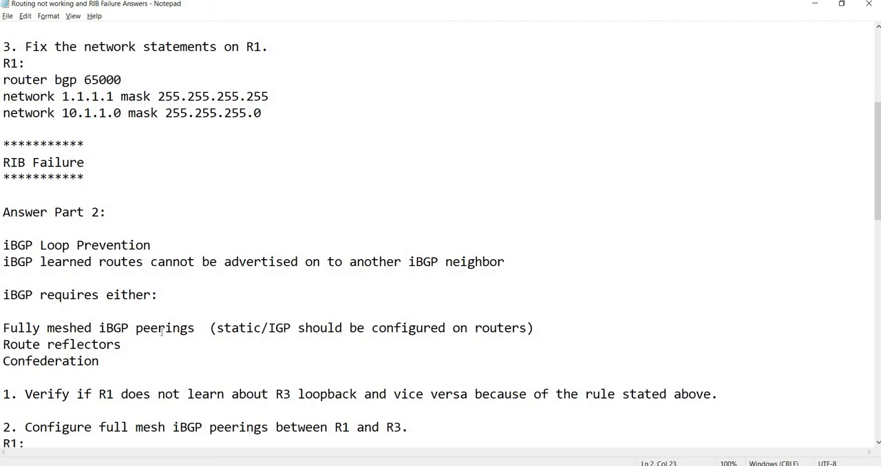
scroll(162, 333, down, 1)
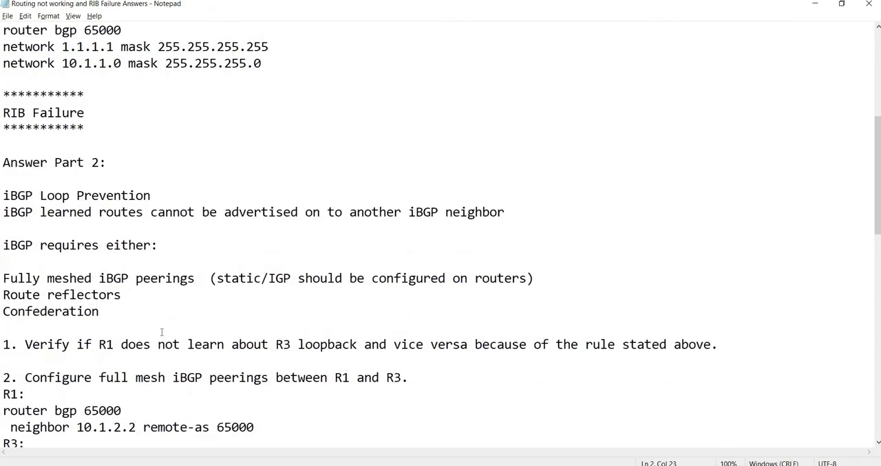
scroll(162, 333, down, 1)
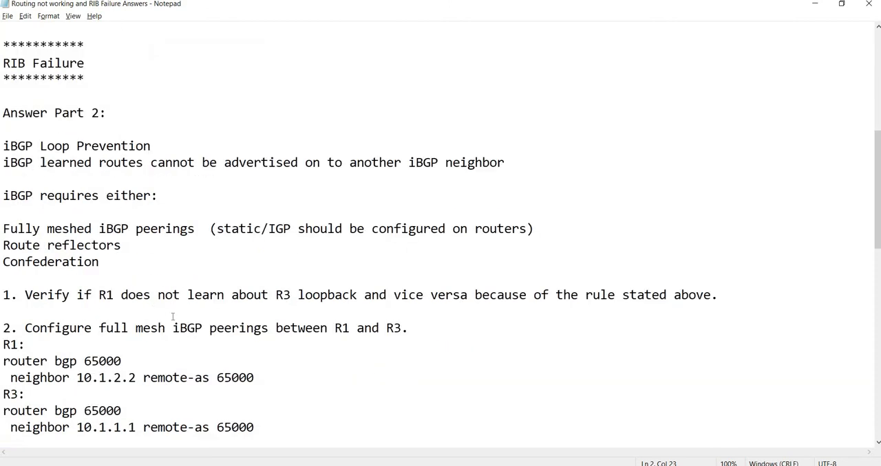
scroll(148, 316, down, 1)
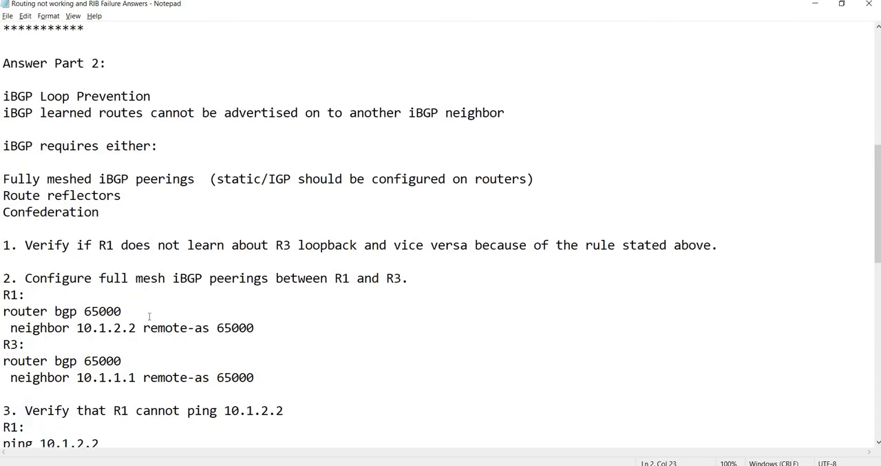
scroll(149, 316, up, 5)
scroll(149, 316, down, 3)
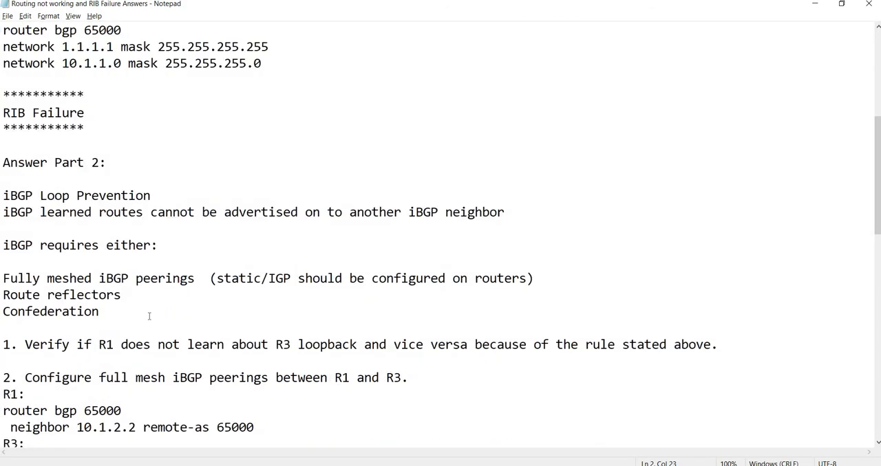
scroll(149, 316, down, 1)
scroll(148, 316, down, 4)
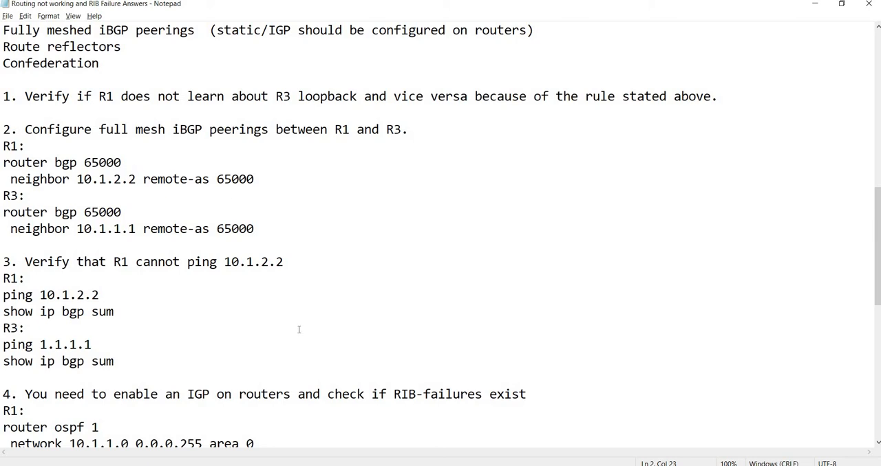
scroll(299, 329, down, 5)
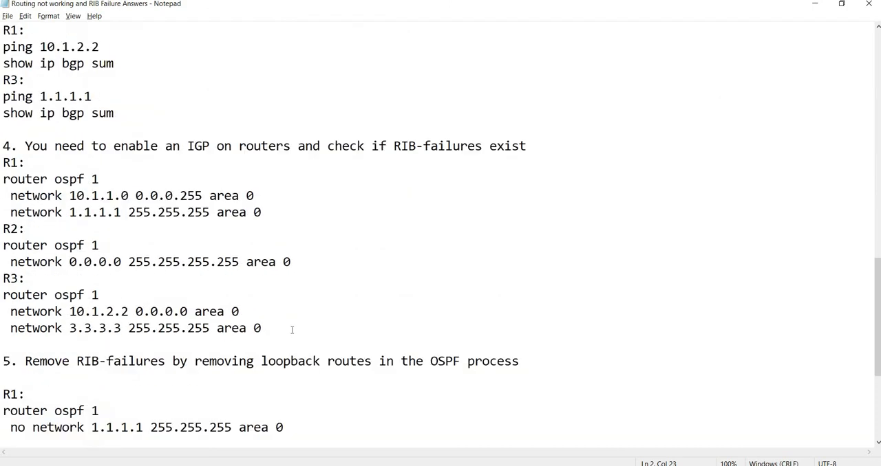
scroll(292, 329, down, 4)
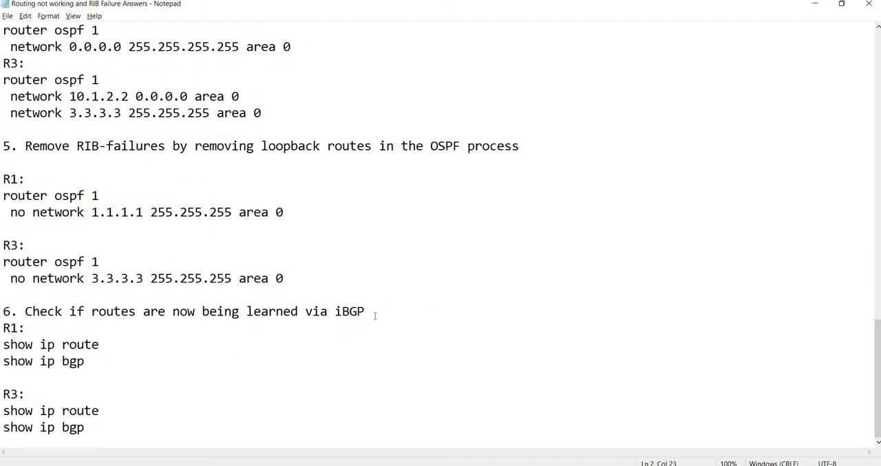
scroll(276, 349, up, 20)
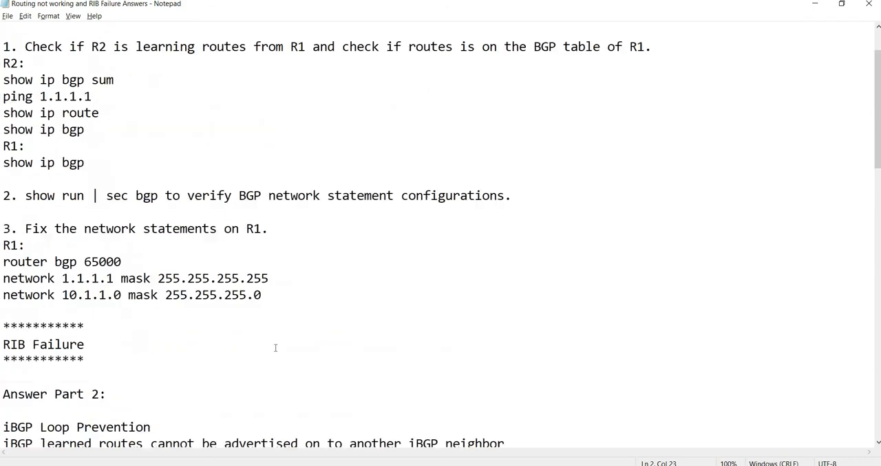
Step: Shrink the notes window to uncover the GNS3 topology, and bring up the R1 and R2 consoles
drag(325, 6, 642, 79)
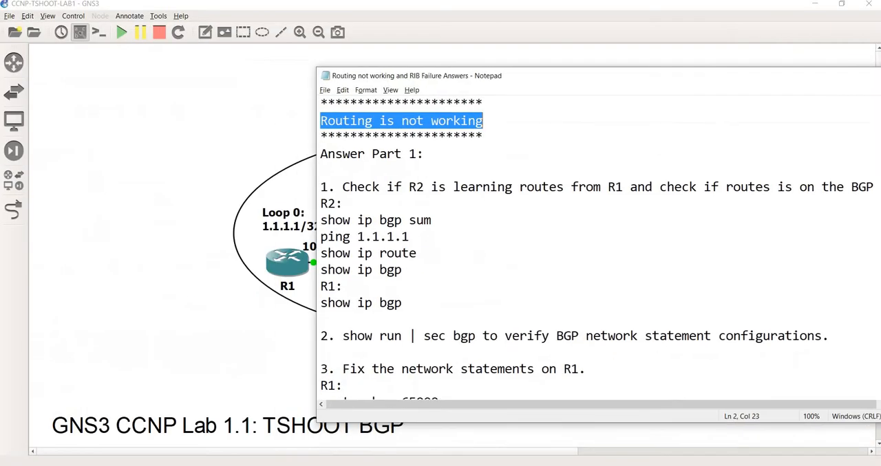
mouse_move(410, 446)
click(389, 393)
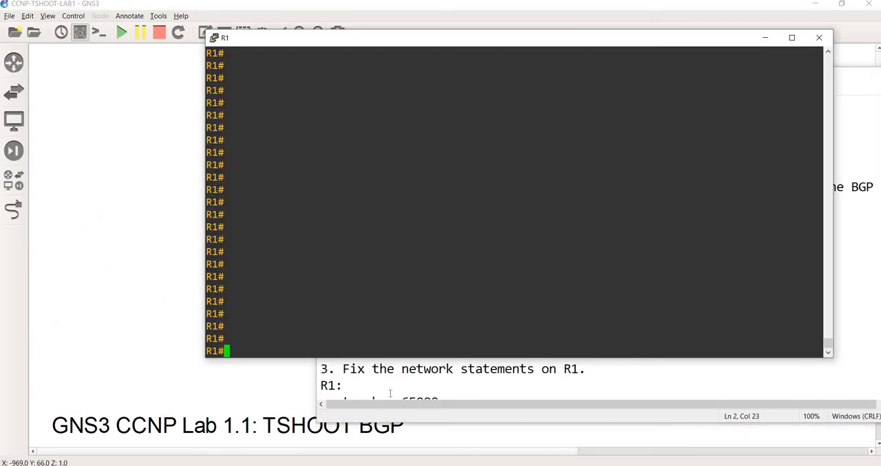
mouse_move(495, 460)
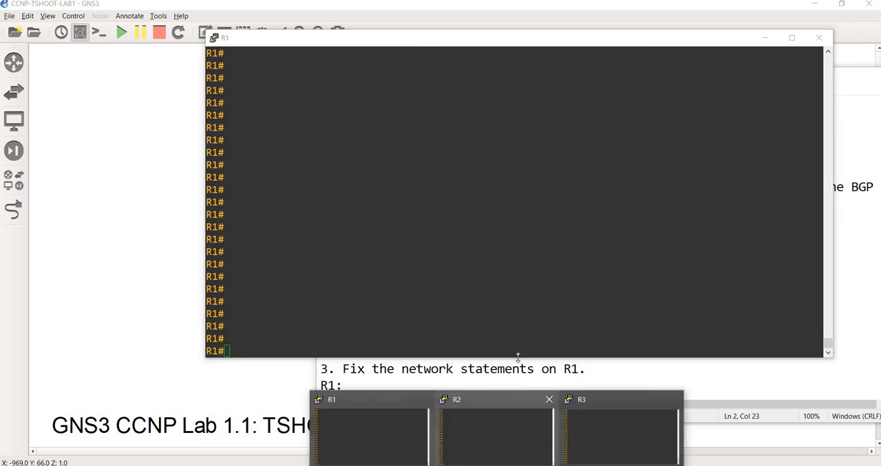
click(495, 426)
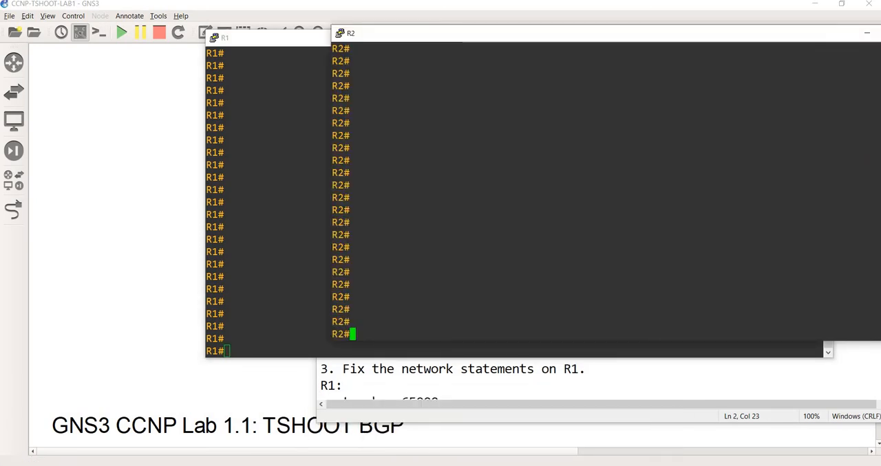
Step: Display the BGP neighbor summary on R2 with show ip bgp sum
text(show ip )
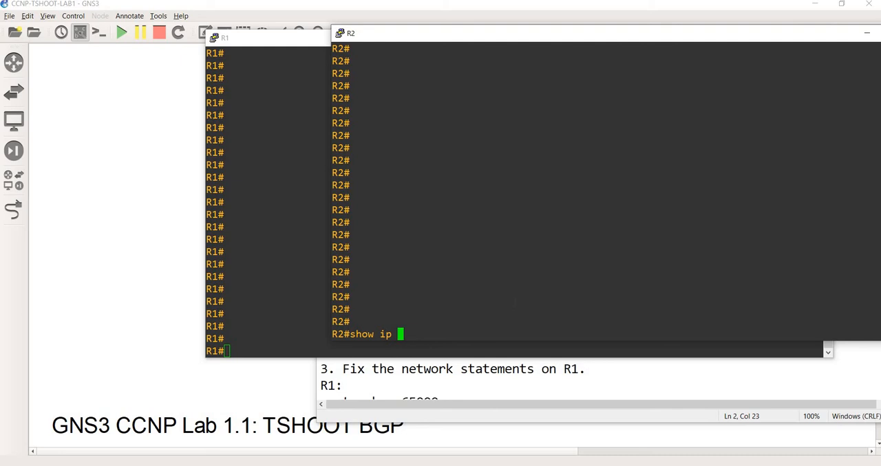
text(bgp sum)
key(Return)
Step: Move the notes window aside and reposition the R2 console so its full BGP summary is readable
key(alt+Tab)
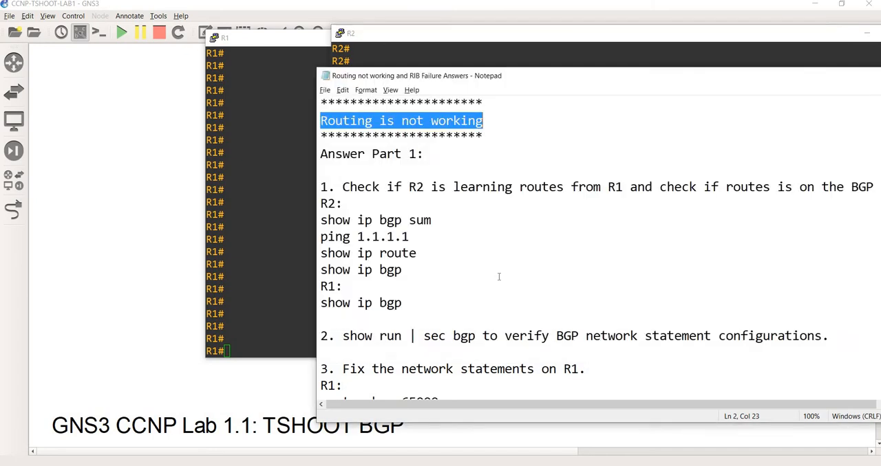
click(500, 274)
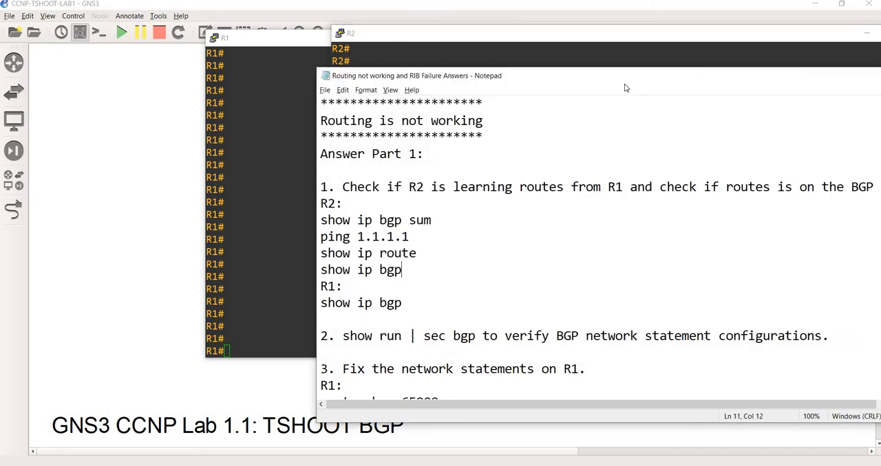
drag(624, 83, 859, 84)
click(529, 213)
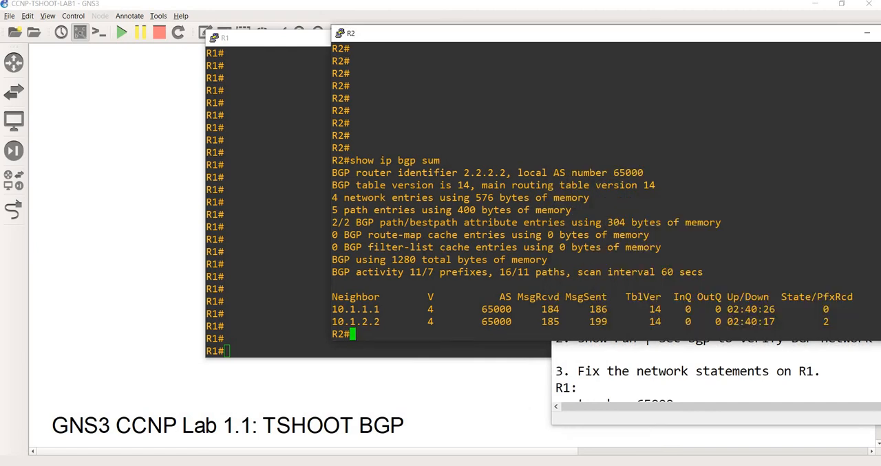
drag(369, 34, 256, 31)
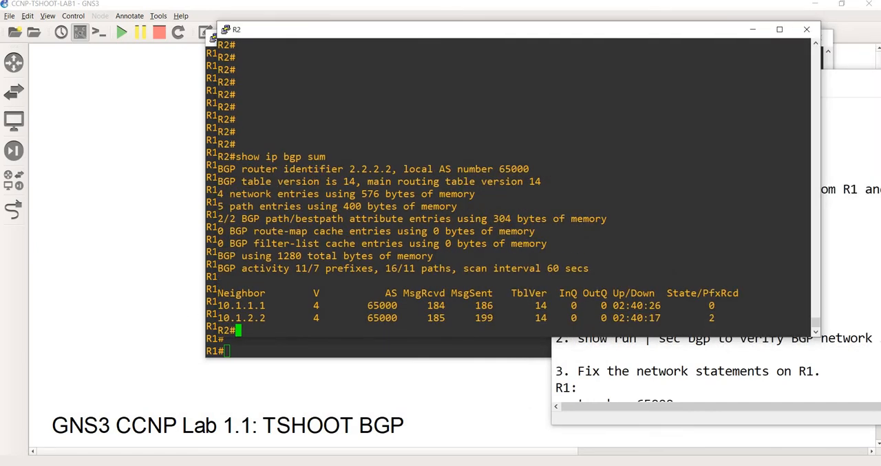
Step: Compare R2's BGP neighbors with the GNS3 topology and examine the received prefix count for neighbor 10.1.1.1
drag(265, 305, 217, 305)
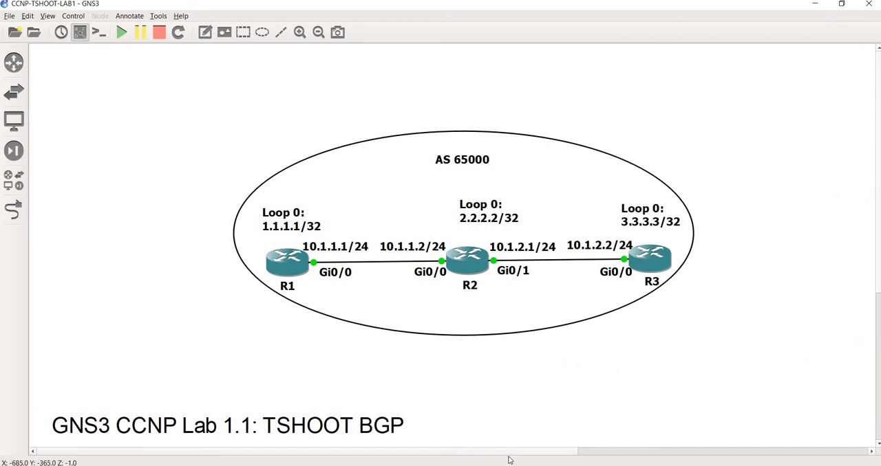
scroll(472, 464, right, 2)
drag(472, 464, 543, 446)
key(alt+Tab)
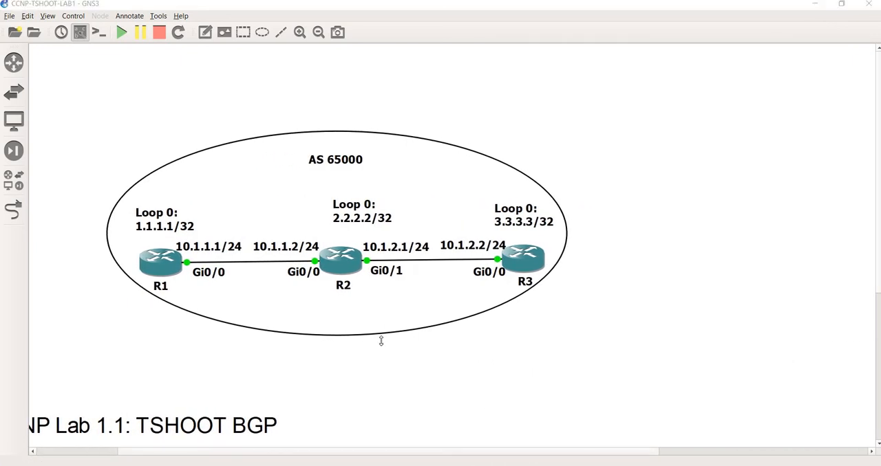
click(267, 318)
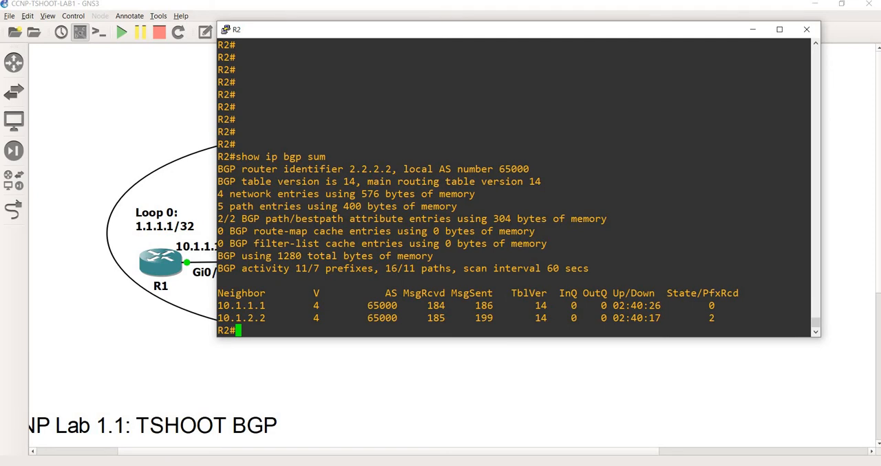
drag(703, 306, 714, 306)
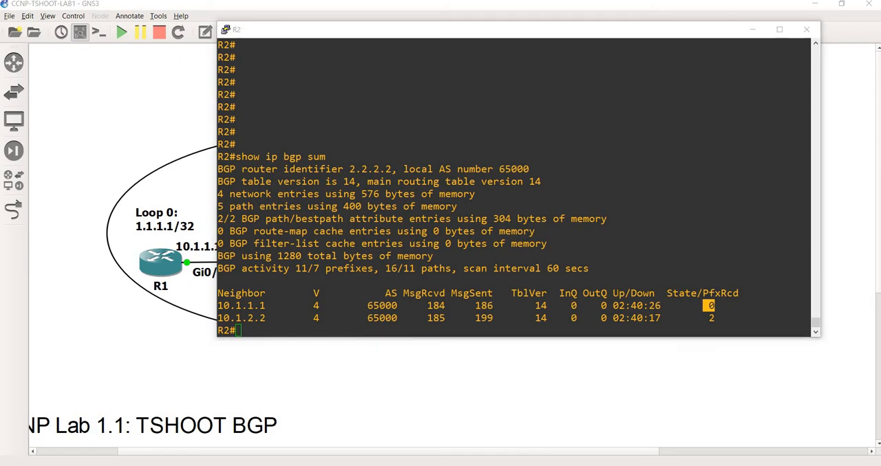
Step: Consult the notes and display R2's routing table with show ip route
key(alt+Tab)
key(alt+Tab)
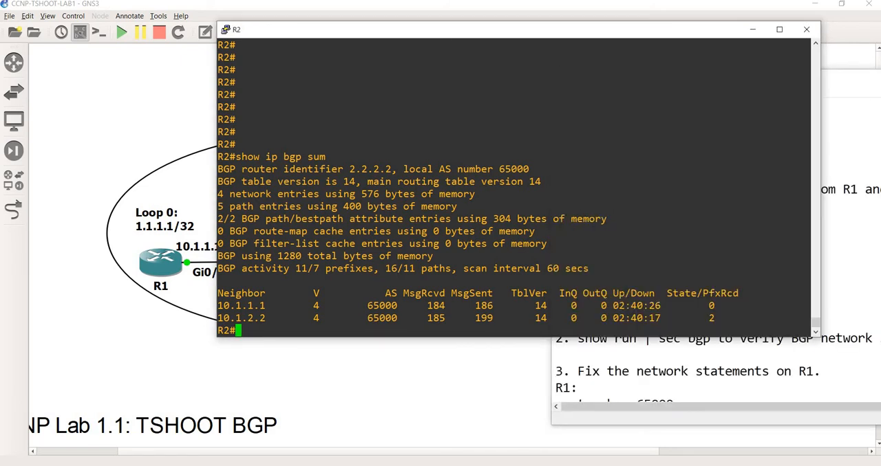
text(show ip route)
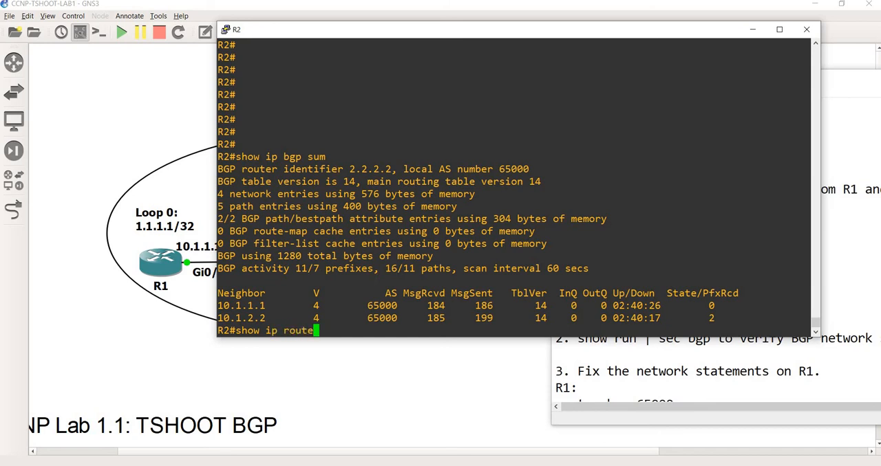
key(Return)
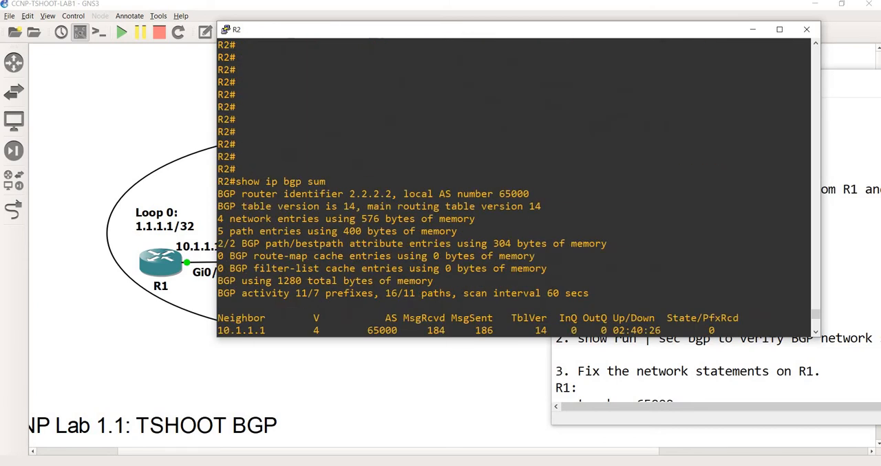
Step: Display R2's BGP table with show ip bgp
text(show ip )
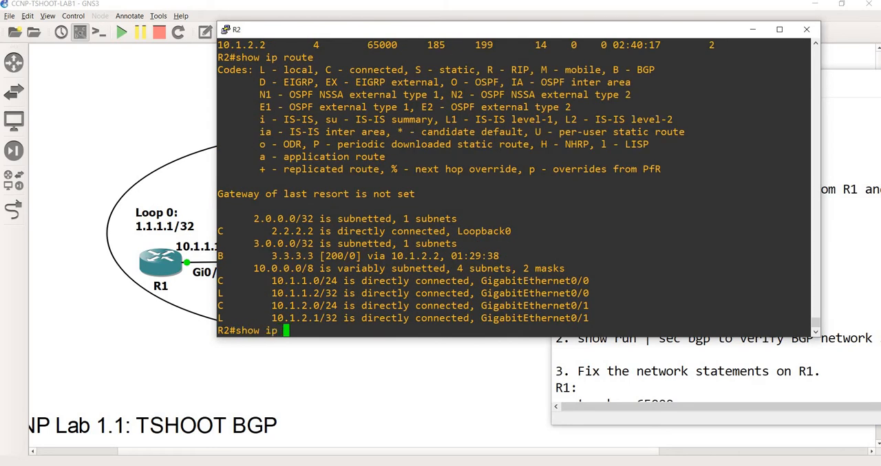
text(bgp)
key(Return)
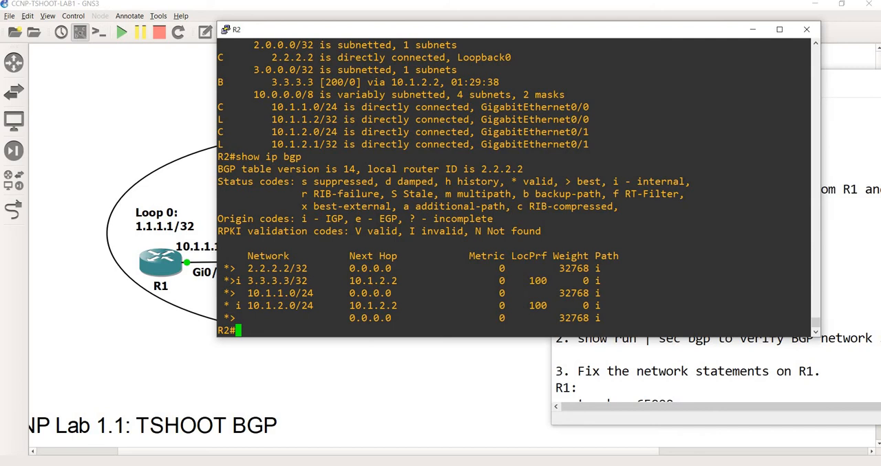
Step: Move the "ping 1.1.1.1" line in the notes to directly below R2's "show ip bgp" command
click(533, 465)
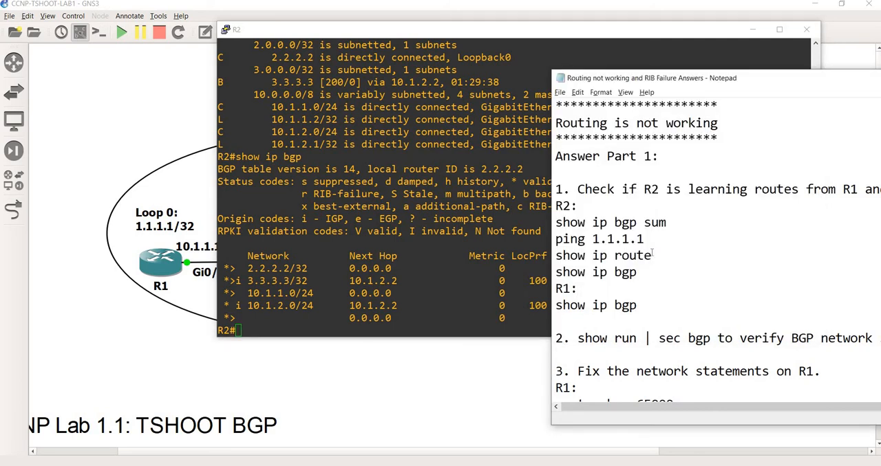
drag(644, 239, 556, 240)
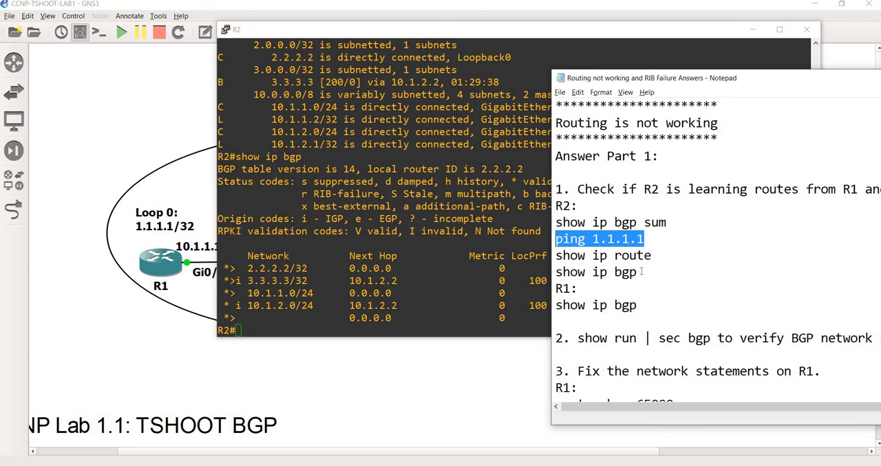
key(ctrl+x)
key(BackSpace)
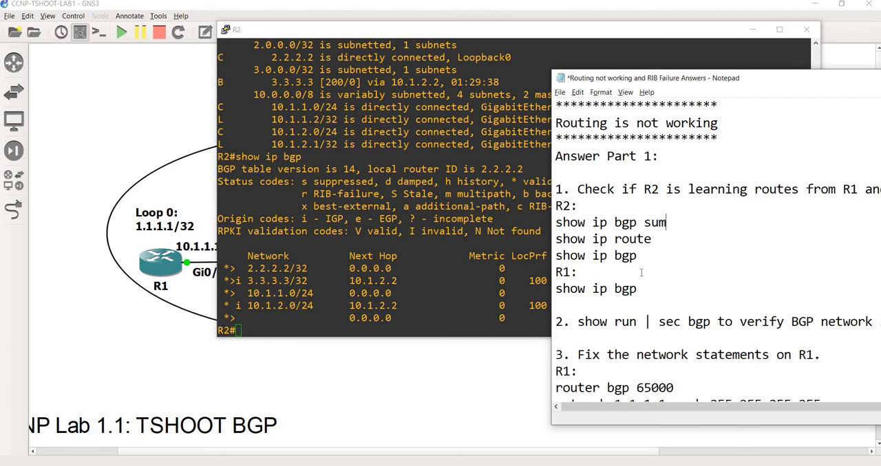
click(648, 255)
key(Return)
key(ctrl+v)
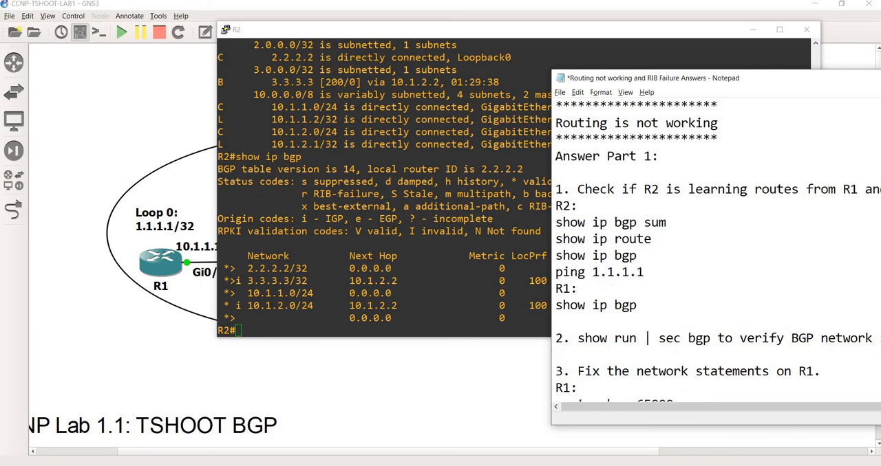
Step: Ping R1's loopback 1.1.1.1 from the R2 console and return to the notes
key(alt+Tab)
key(shift+Insert)
key(Return)
key(alt+Tab)
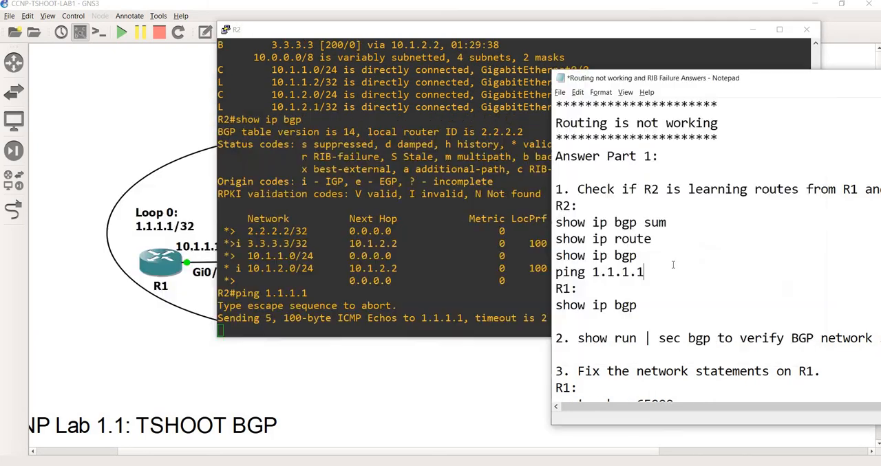
Step: Reposition the notes window and bring up the R1 console behind it to prepare R1's BGP check
drag(659, 81, 610, 42)
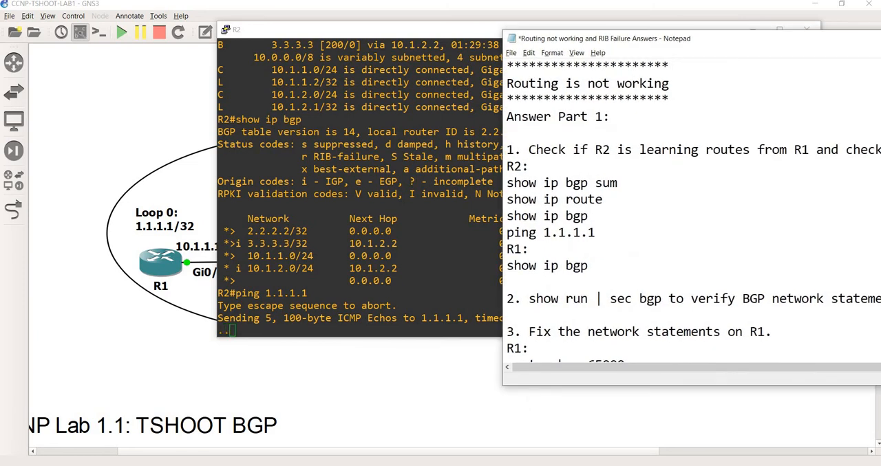
key(alt+Tab)
key(alt+Tab)
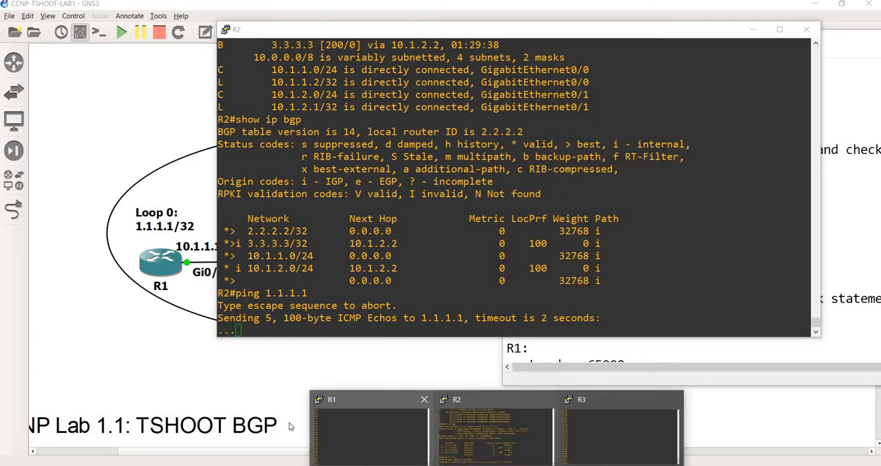
Step: Display R1's BGP table on the R1 console with the show ip bgp command copied from the notes
key(alt+Tab)
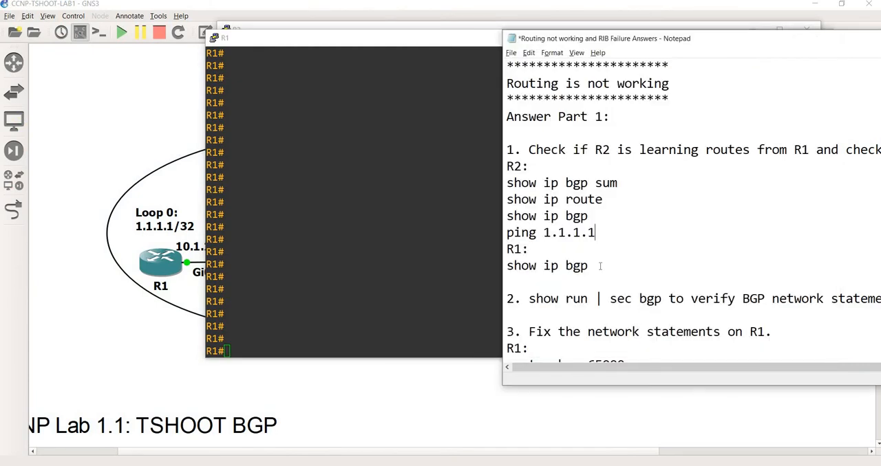
click(639, 332)
drag(591, 266, 506, 265)
key(alt+Tab)
right_click(506, 265)
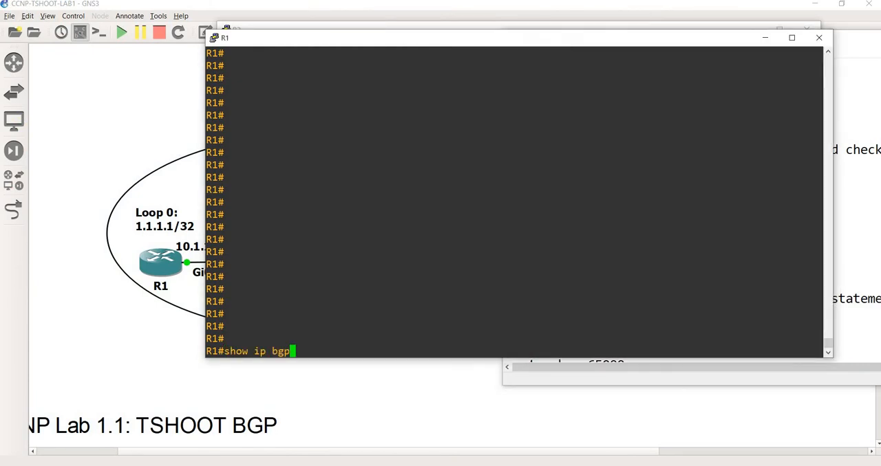
key(Return)
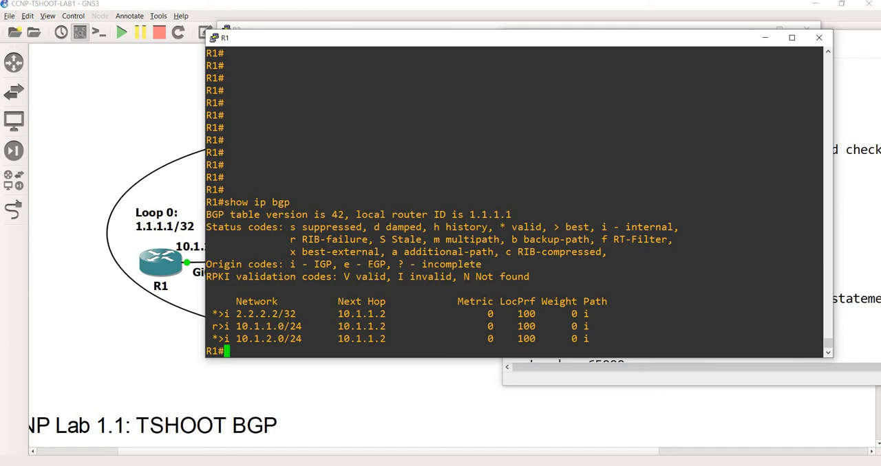
Step: Display R1's routing table with show ip route and examine the entry for Loopback0
text(show ip route)
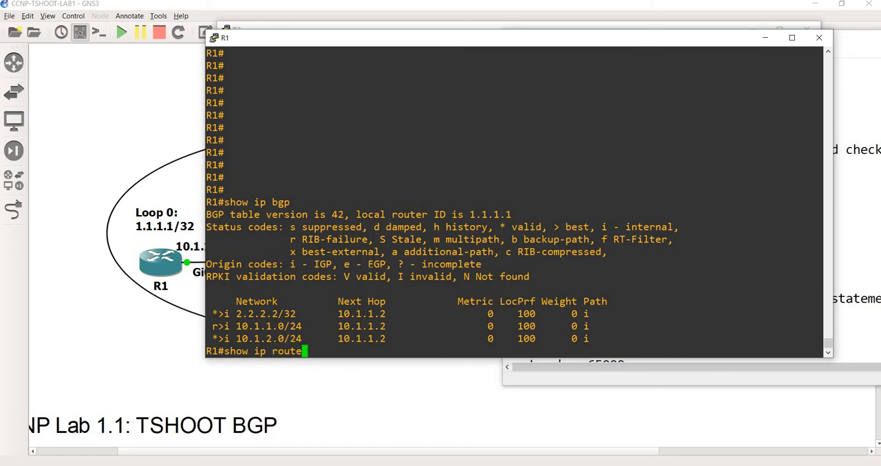
key(Return)
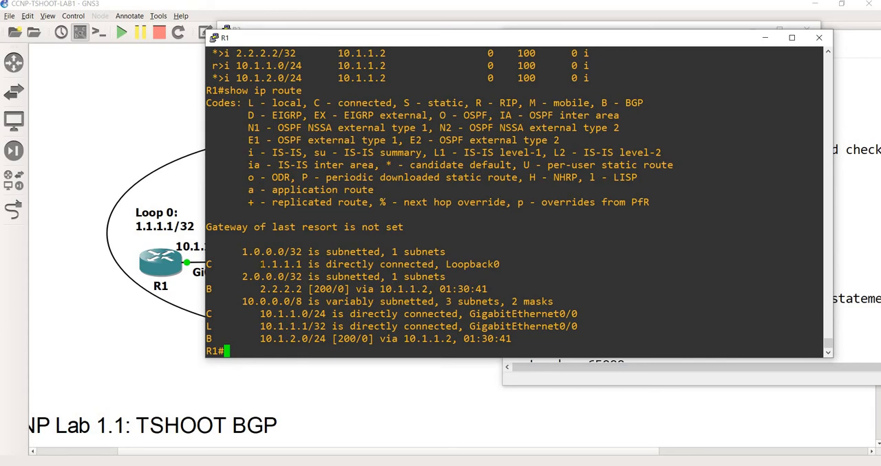
drag(258, 264, 494, 264)
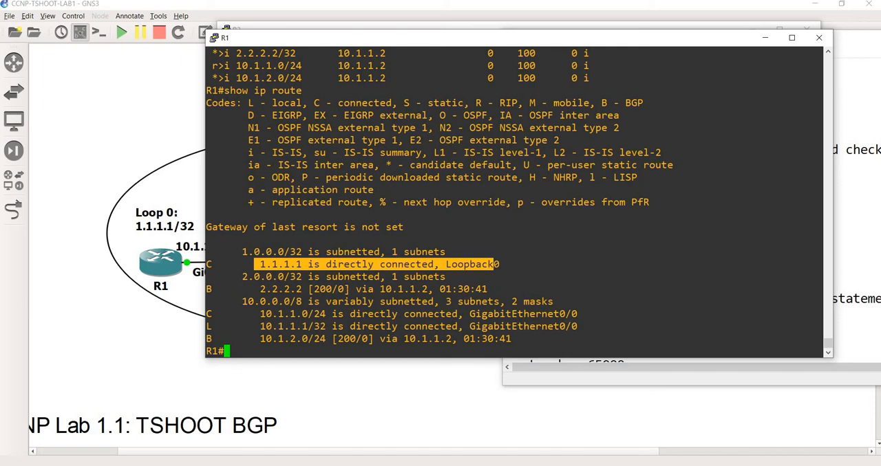
Step: Return to the notes and reposition their window so the instructions of steps 2 and 3 are readable
key(alt+Tab)
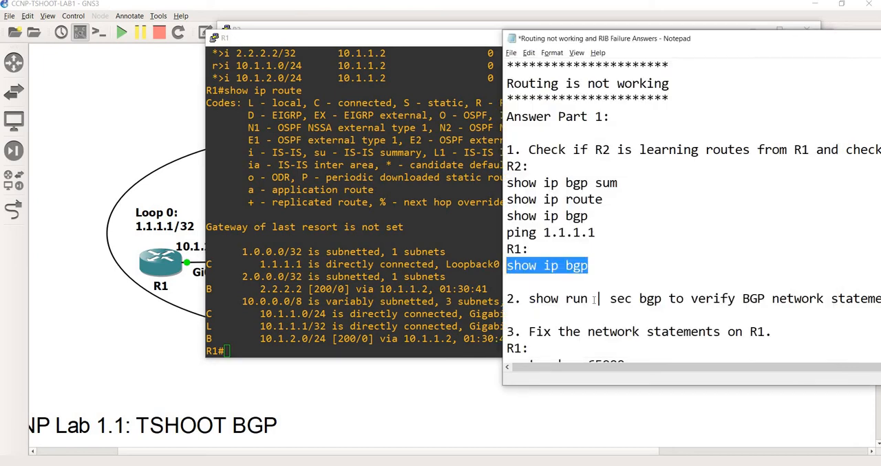
click(595, 299)
scroll(596, 224, down, 1)
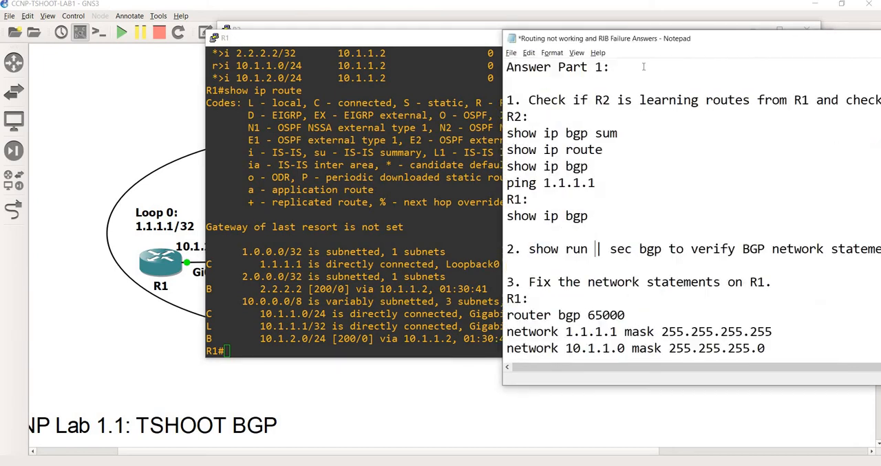
drag(619, 37, 347, 36)
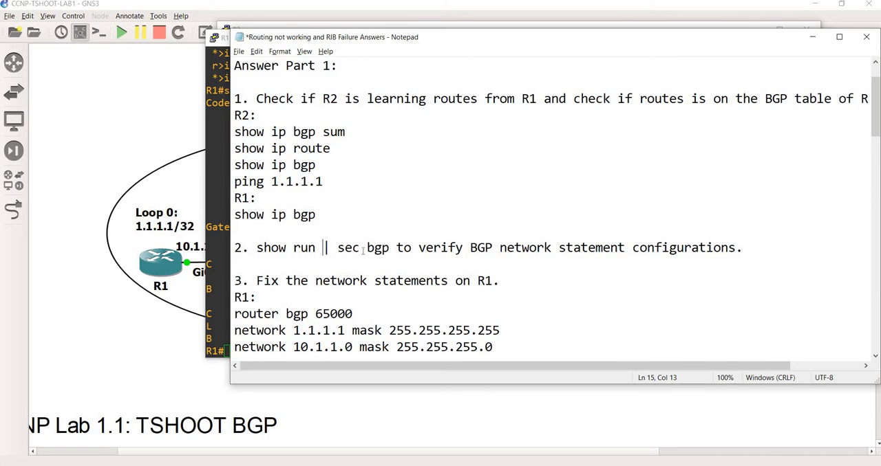
Step: Display R1's BGP configuration with show run | sec bgp and examine its network and neighbor statements
drag(359, 248, 263, 251)
key(ctrl+c)
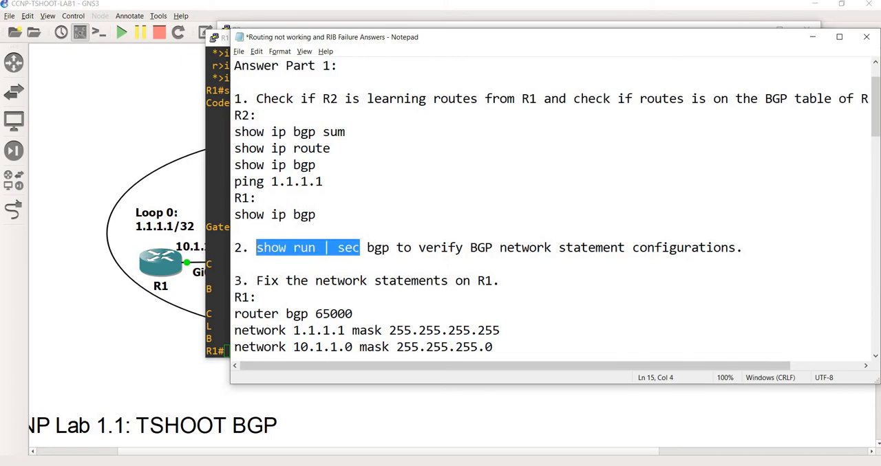
key(alt+Tab)
right_click(336, 277)
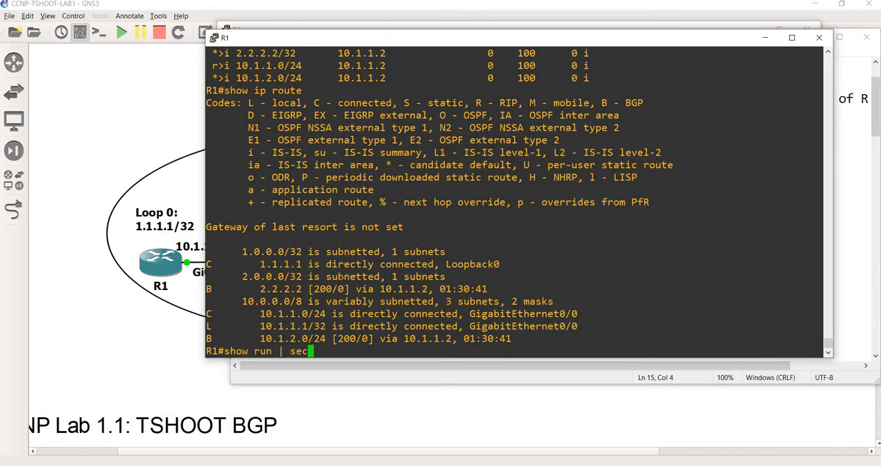
key(Return)
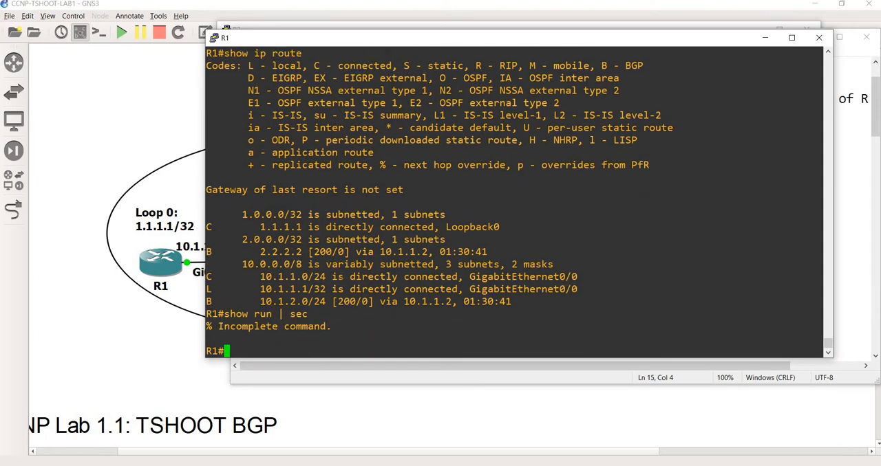
key(Up)
text(bgp)
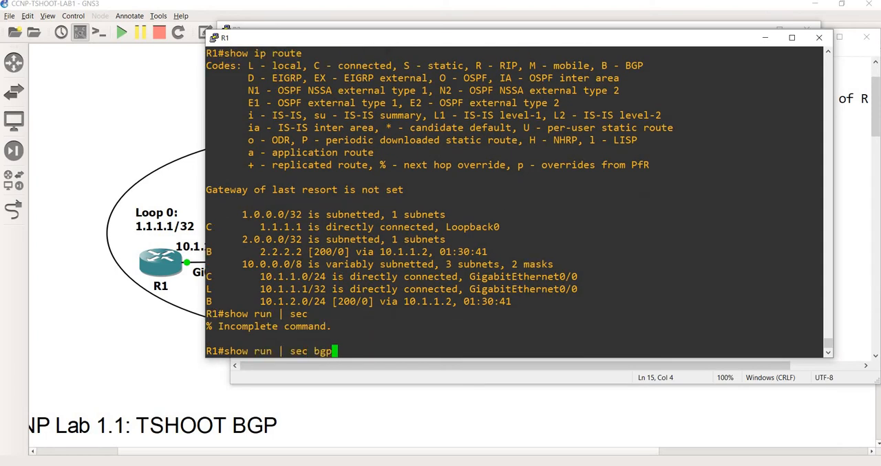
key(Return)
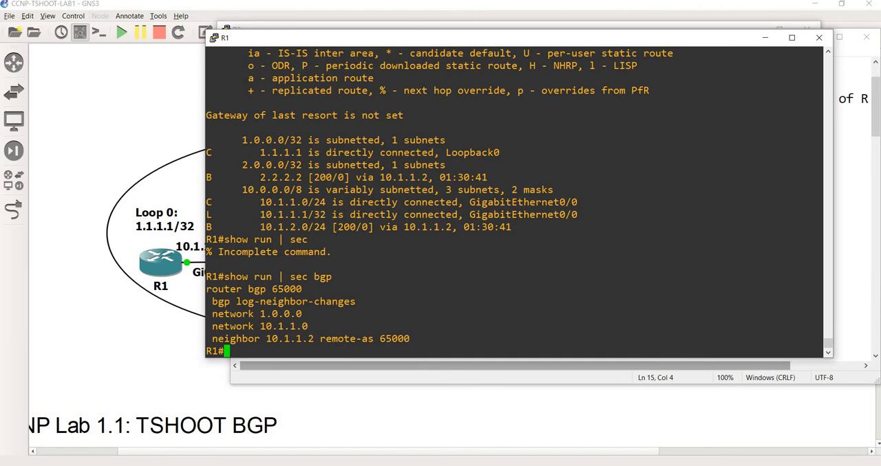
drag(314, 339, 266, 338)
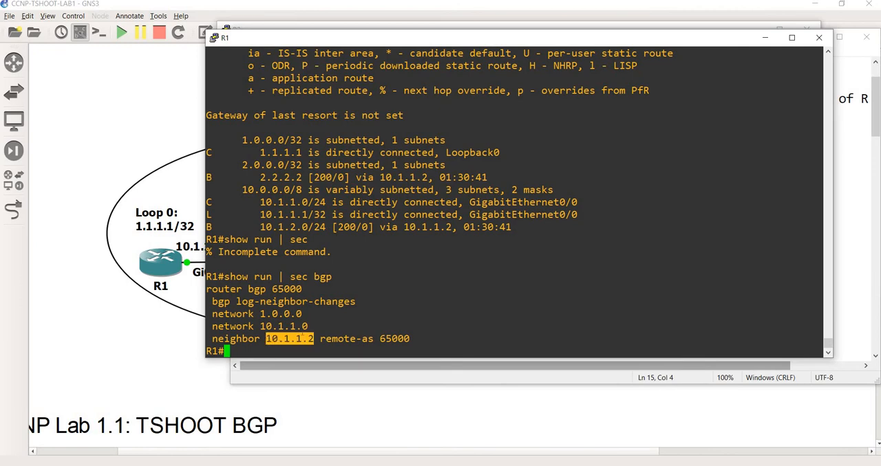
drag(315, 328, 267, 327)
click(310, 328)
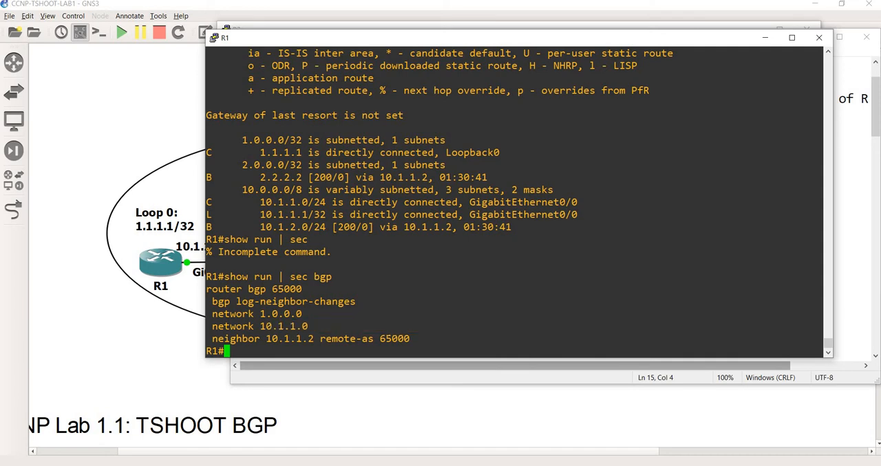
Step: List R1's interface addresses and status with show ip int br
text(show ip int br)
key(Return)
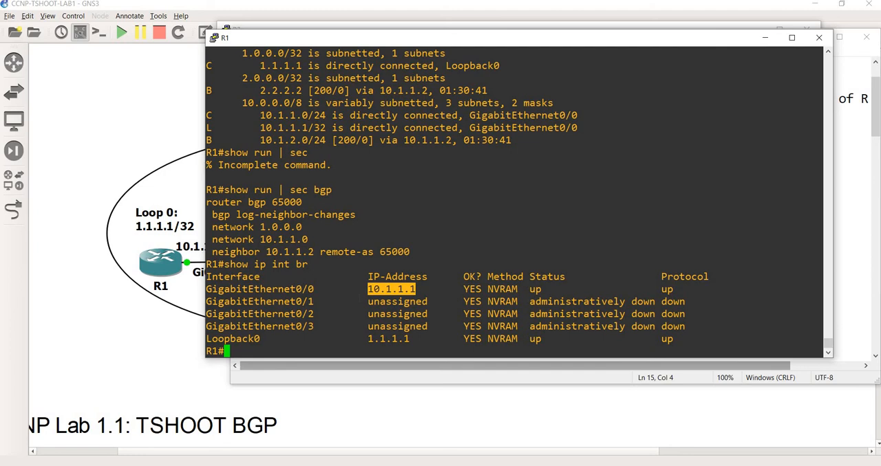
Step: Compare the 10.1.1.0/24 and 10.1.1.1/32 entries in R1's earlier BGP table, routing table and BGP configuration output
scroll(516, 199, up, 8)
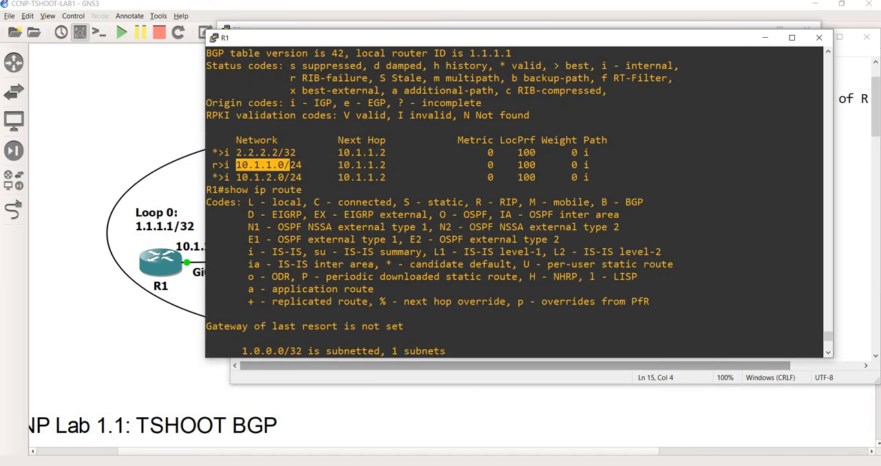
scroll(516, 200, up, 4)
scroll(515, 200, down, 8)
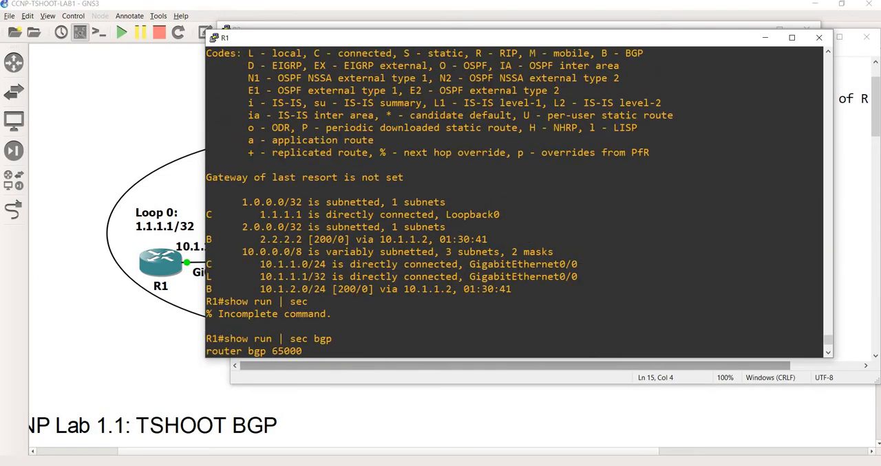
drag(314, 276, 260, 277)
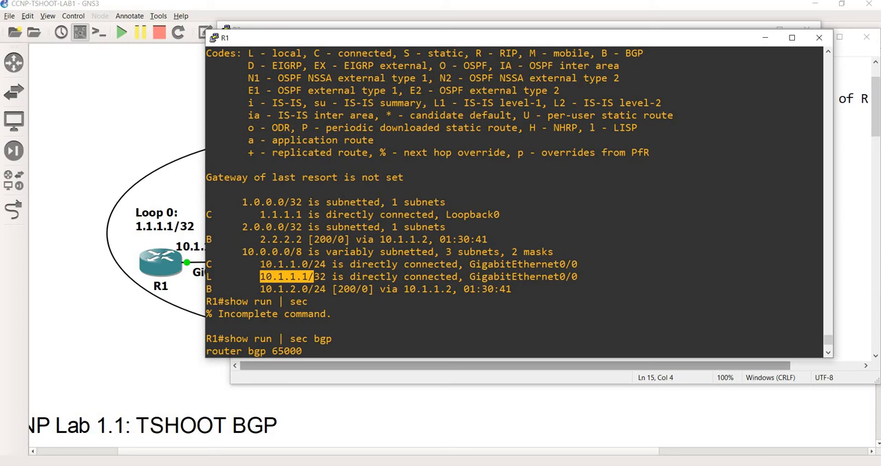
drag(261, 265, 326, 265)
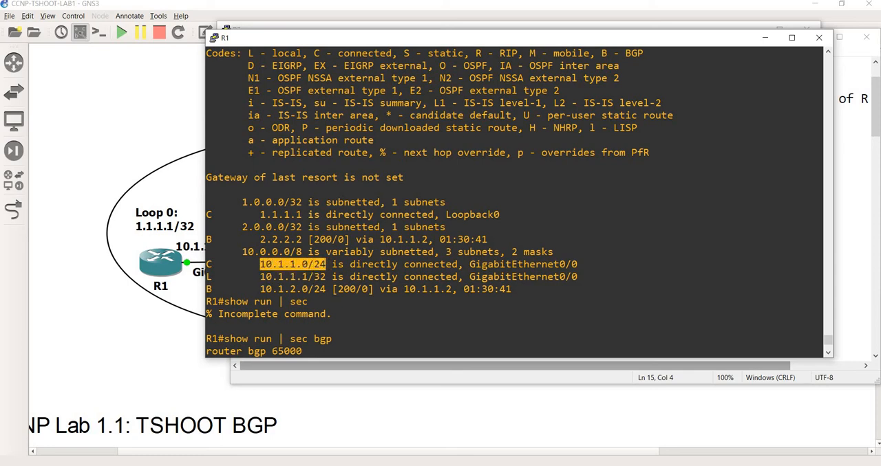
scroll(325, 265, up, 8)
scroll(326, 265, down, 8)
scroll(325, 265, down, 4)
scroll(208, 270, up, 4)
scroll(208, 270, up, 4)
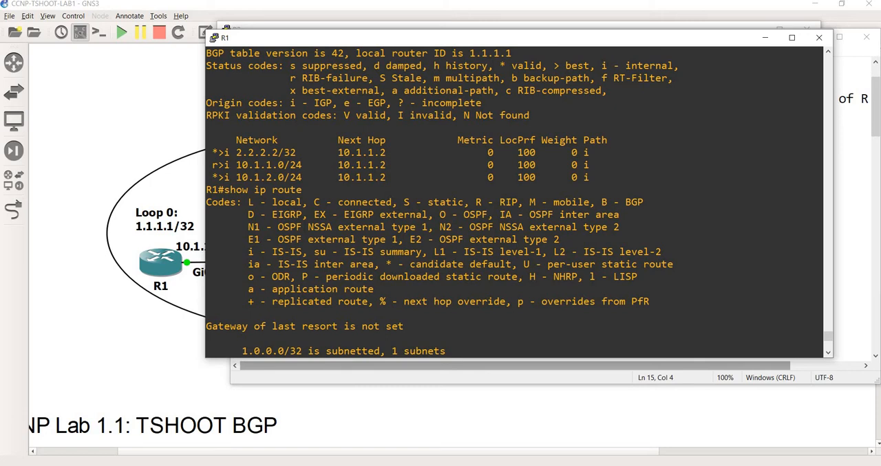
scroll(516, 199, up, 5)
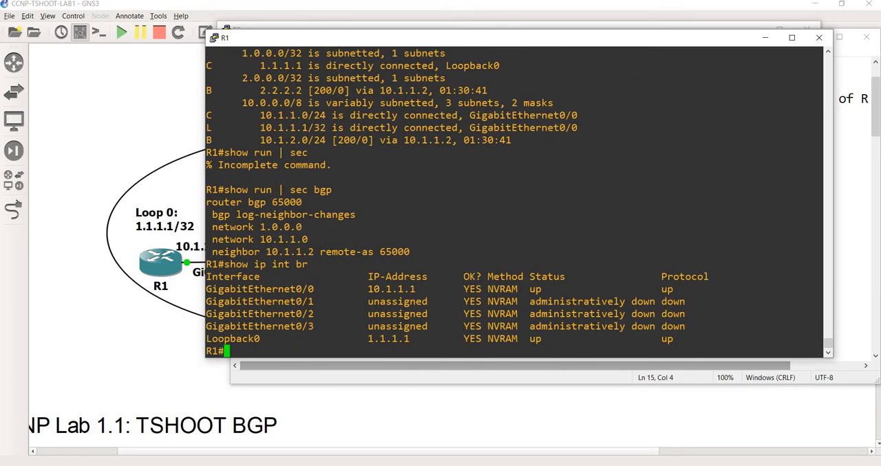
Step: Enter configuration mode on R1 and open the BGP process with router bgp 65000 copied from step 3 of the notes
key(alt+Tab)
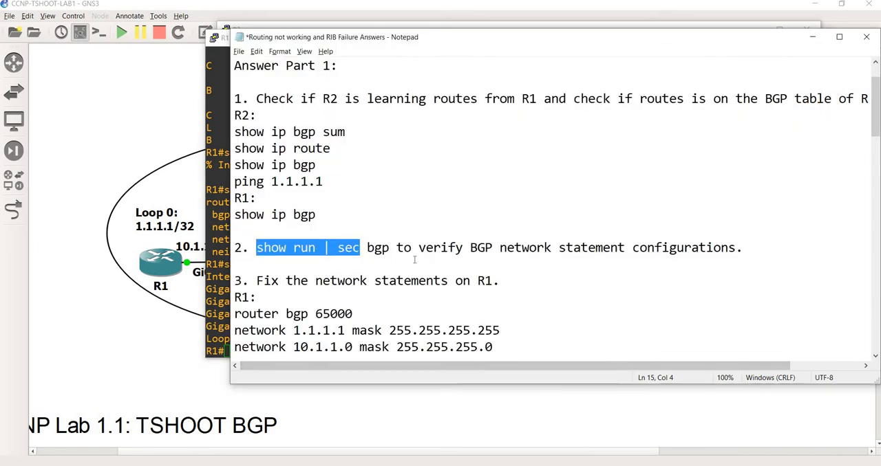
scroll(414, 260, down, 1)
drag(624, 31, 829, 14)
drag(556, 248, 438, 247)
key(ctrl+c)
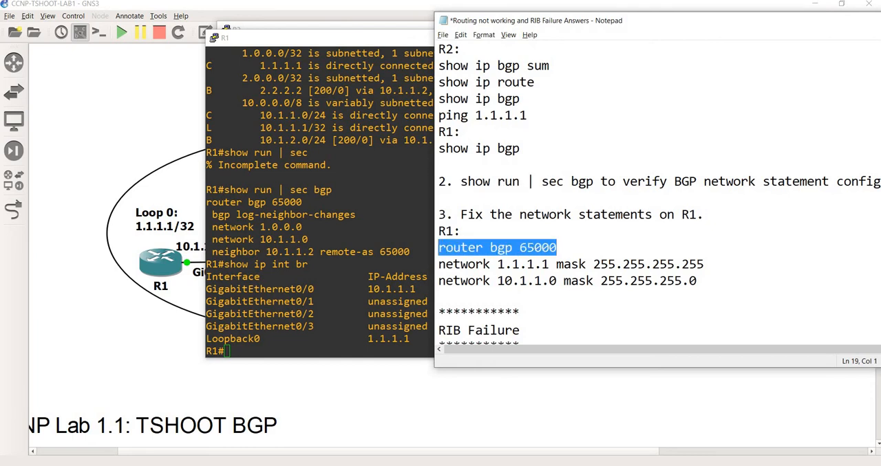
key(alt+Tab)
text(conf t)
key(Return)
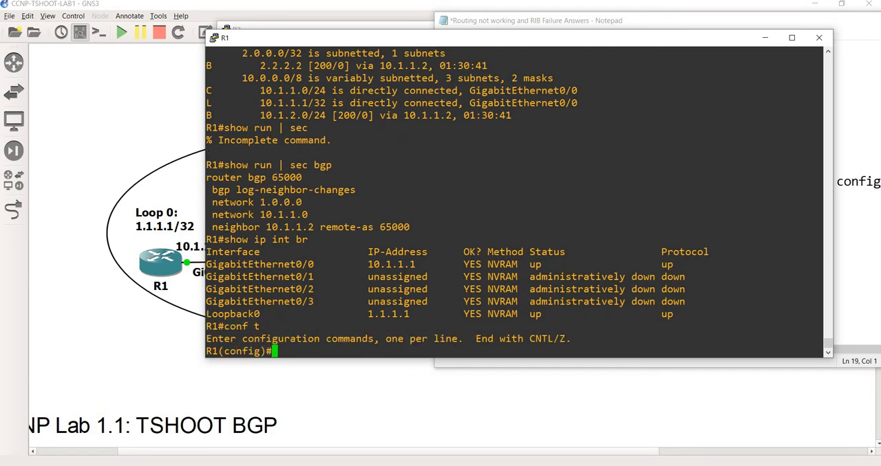
key(shift+Insert)
key(Return)
Step: Copy the statements network 1.1.1.1 mask 255.255.255.255 and network 10.1.1.0 mask 255.255.255.0 from the notes into R1's BGP configuration
key(alt+Tab)
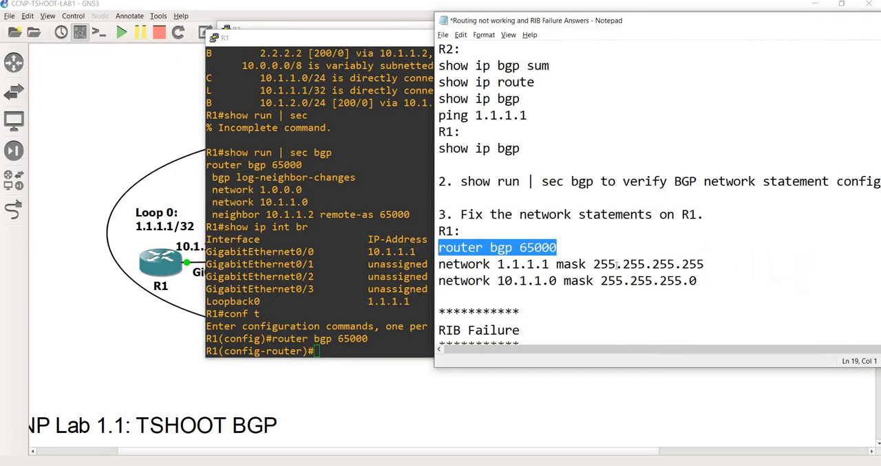
drag(704, 264, 475, 281)
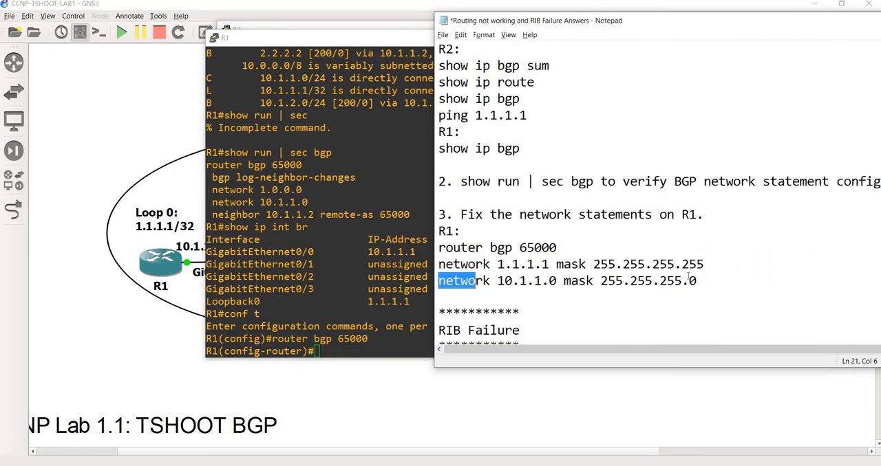
drag(710, 281, 438, 265)
key(ctrl+c)
key(alt+Tab)
key(shift+Insert)
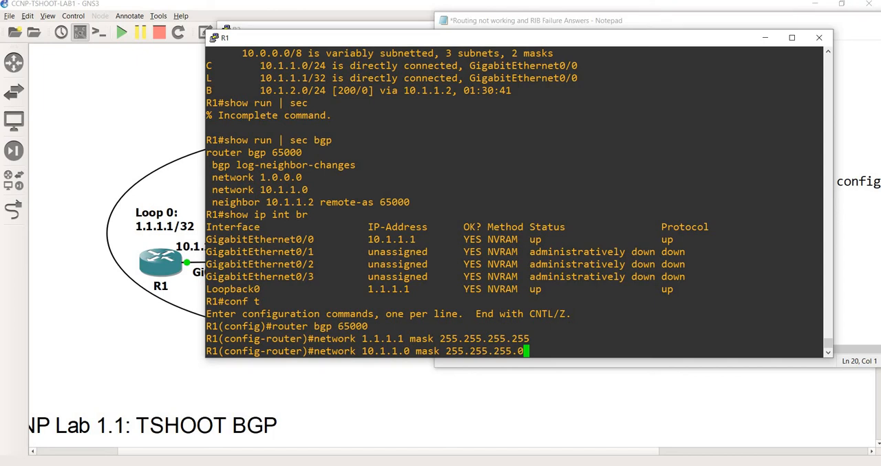
Step: Check the masks of both network statements against R1's earlier output and submit the 10.1.1.0 statement
drag(533, 340, 411, 339)
click(516, 354)
drag(529, 351, 367, 352)
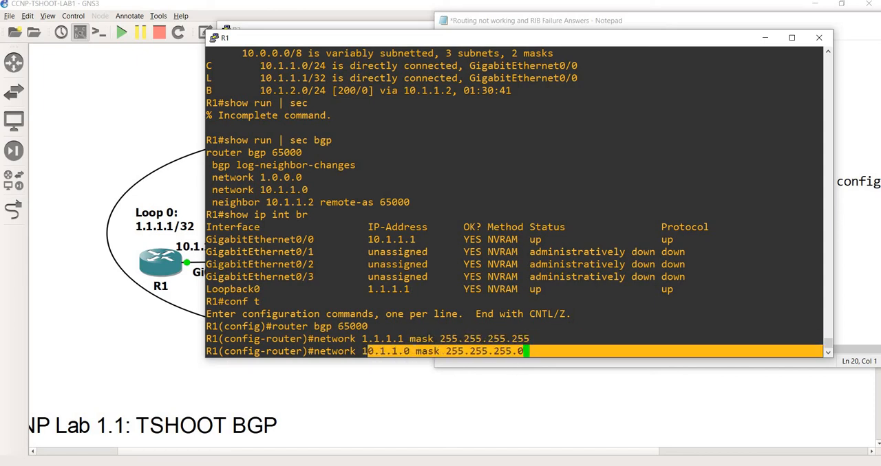
click(368, 351)
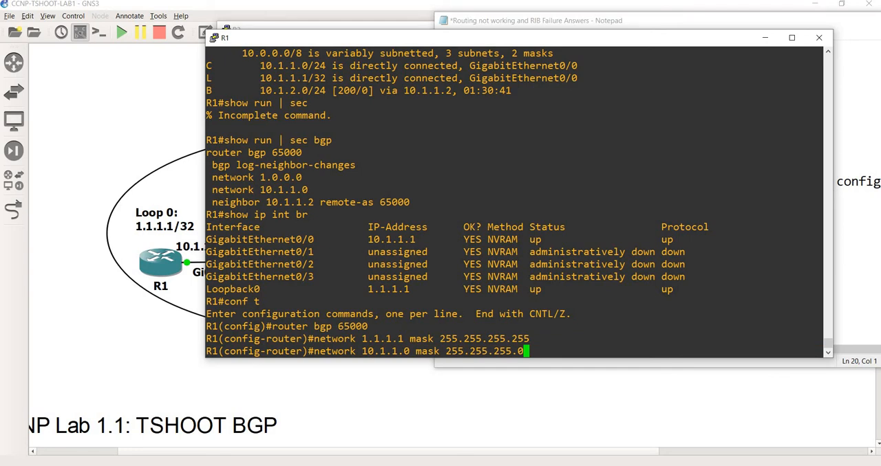
scroll(516, 207, up, 4)
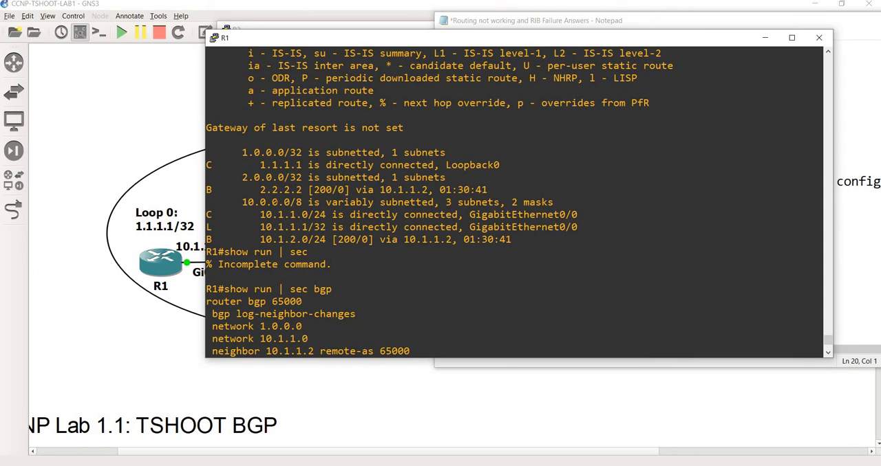
scroll(516, 199, down, 4)
key(Return)
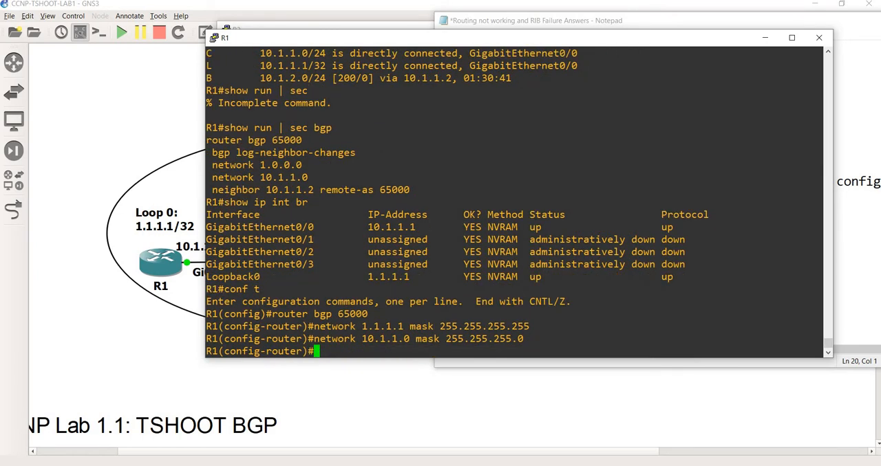
Step: Leave R1's configuration mode with end and save the running configuration with wr
text(end)
key(Return)
text(sw)
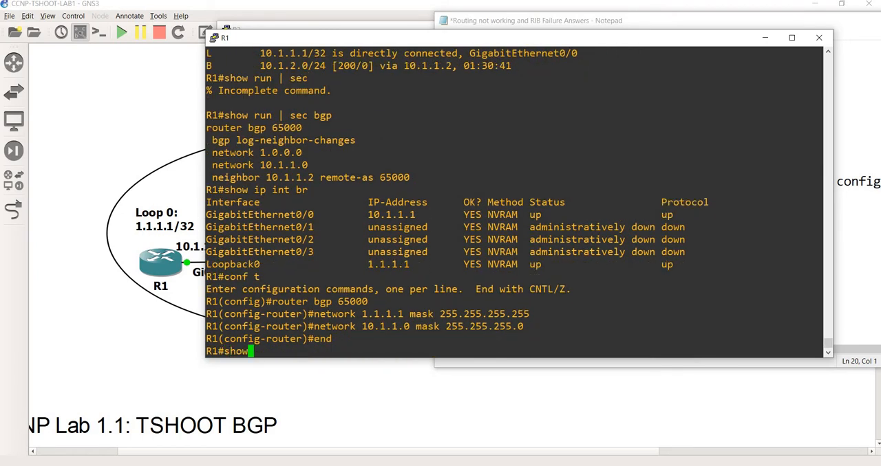
text(r)
key(Return)
text(wr)
key(Return)
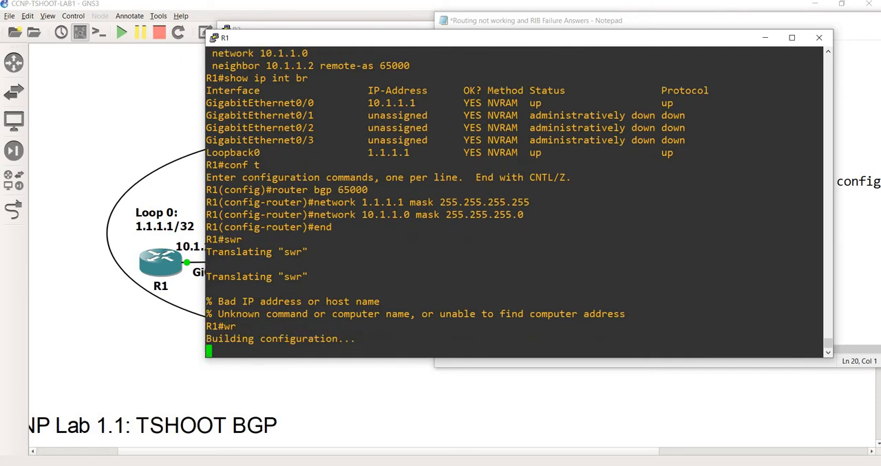
Step: Display R1's BGP table with show ip bgp and check the 10.1.1.0/24 entry
text(show ip bgp)
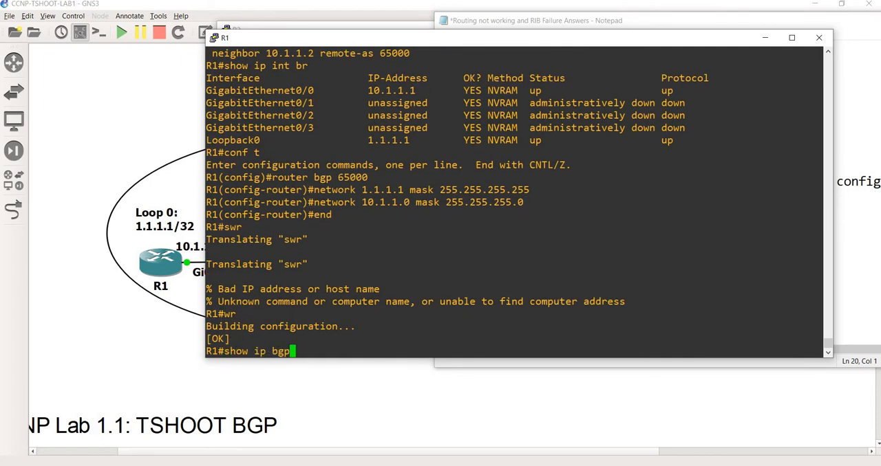
key(Return)
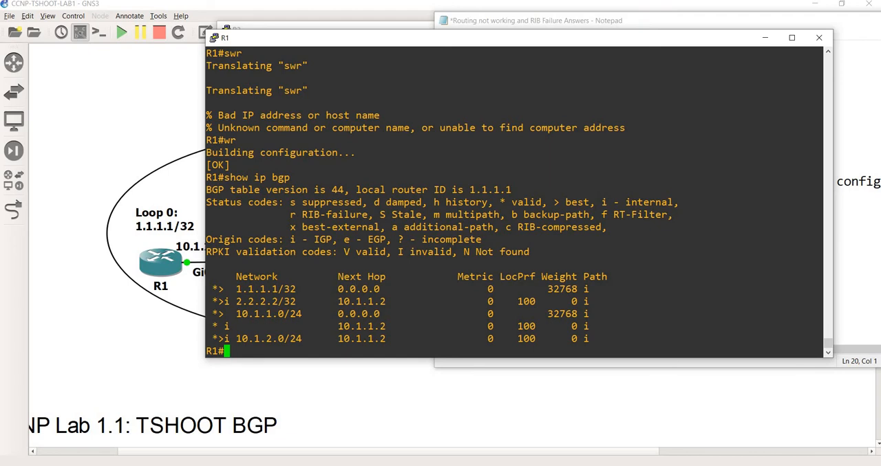
drag(334, 315, 230, 315)
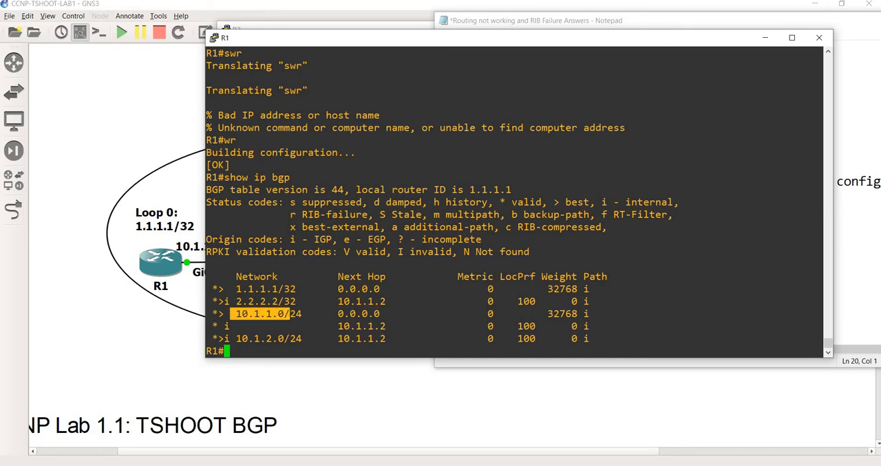
Step: Enlarge R1's console and examine the 10.1.1.0/24 entry and its RIB-failure status code in the earlier show ip bgp output
click(791, 37)
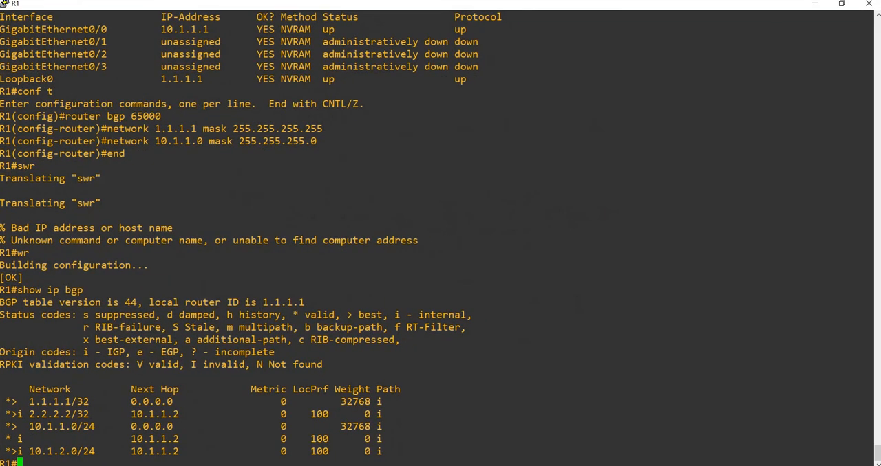
scroll(440, 234, up, 20)
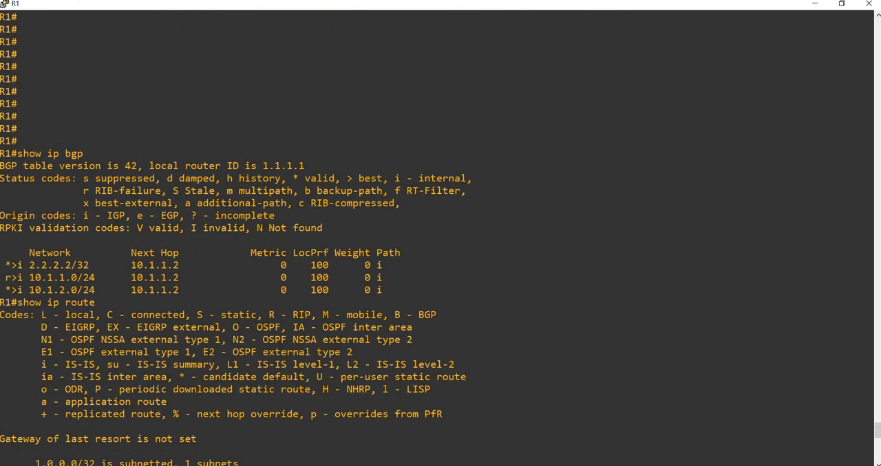
drag(29, 277, 77, 277)
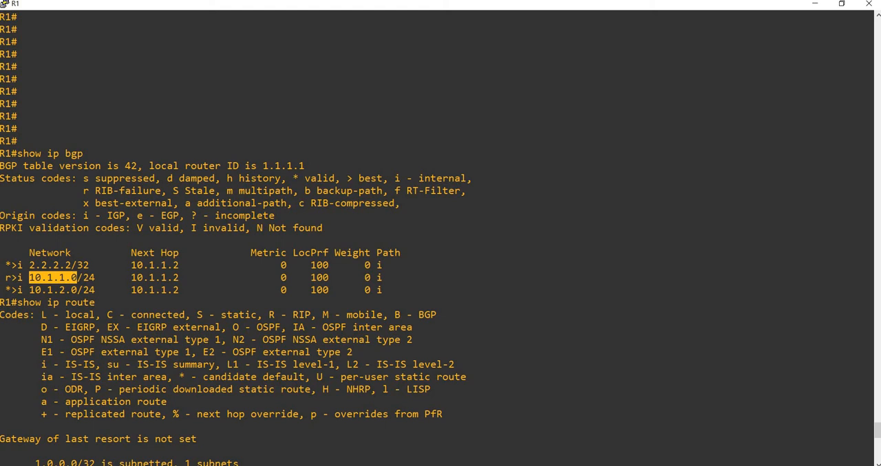
drag(383, 179, 347, 178)
click(349, 179)
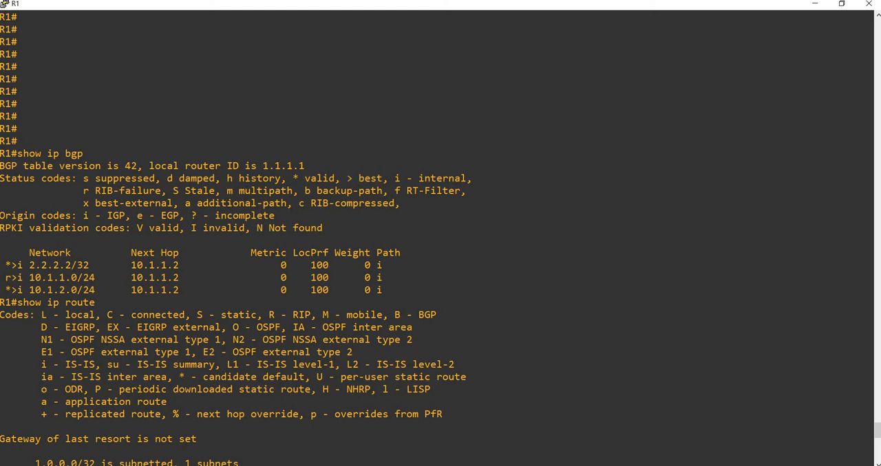
drag(11, 278, 3, 278)
Step: Check the 1.1.1.1/32 and 10.1.1.0/24 entries and their next hops in R1's latest BGP table
scroll(4, 278, down, 16)
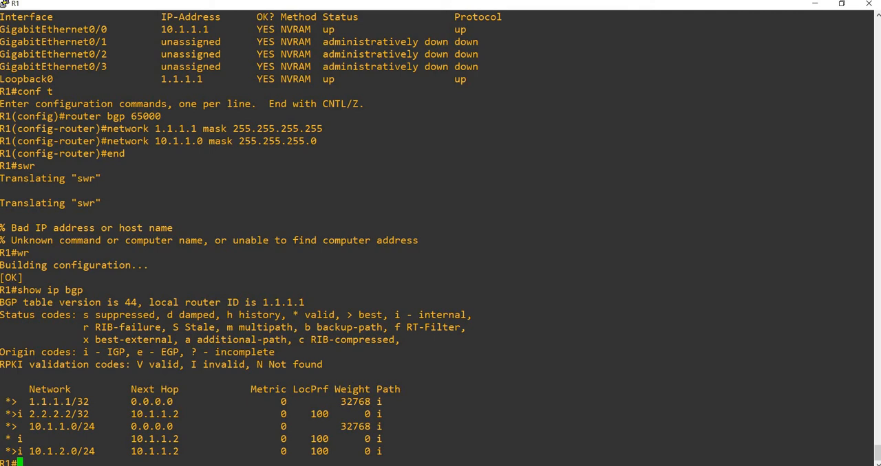
drag(23, 402, 71, 401)
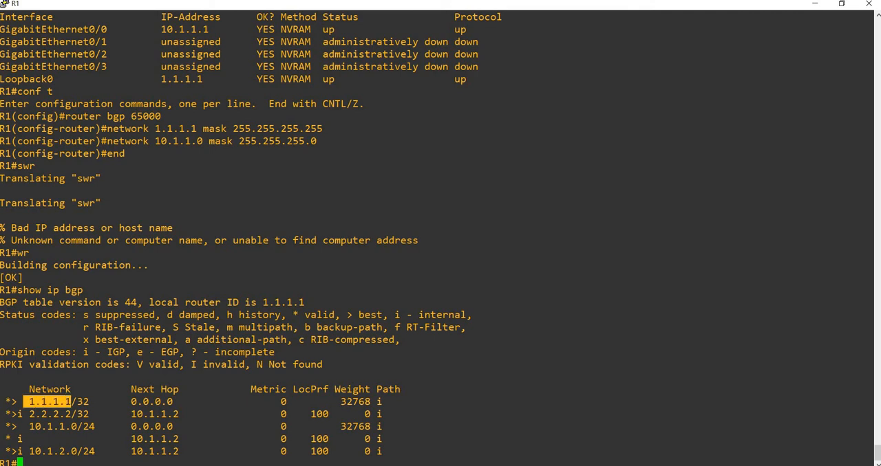
mouse_move(24, 427)
mouse_down()
mouse_move(76, 427)
mouse_move(25, 426)
mouse_up()
click(25, 427)
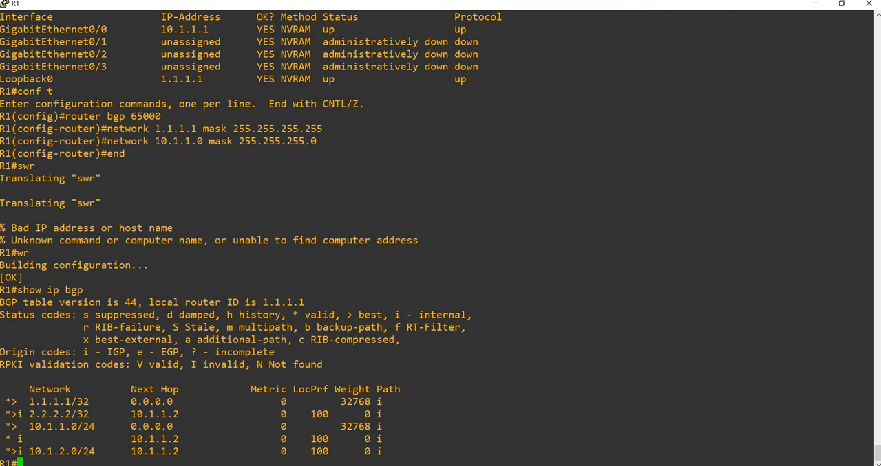
double_click(151, 402)
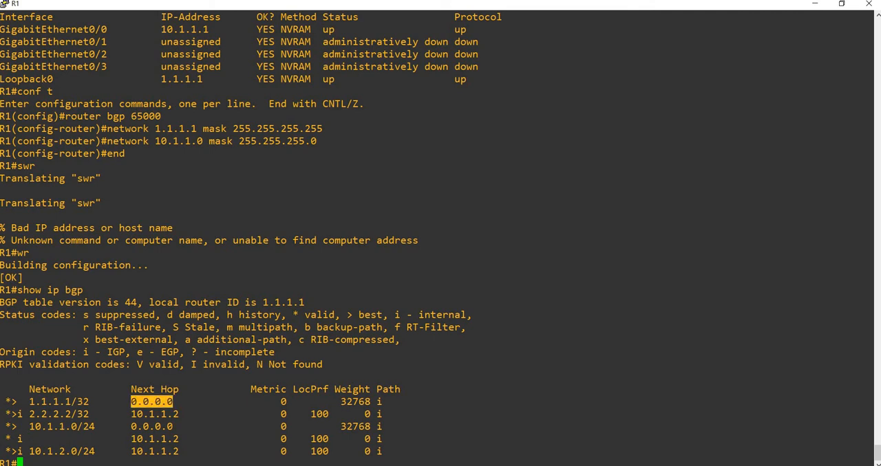
double_click(152, 427)
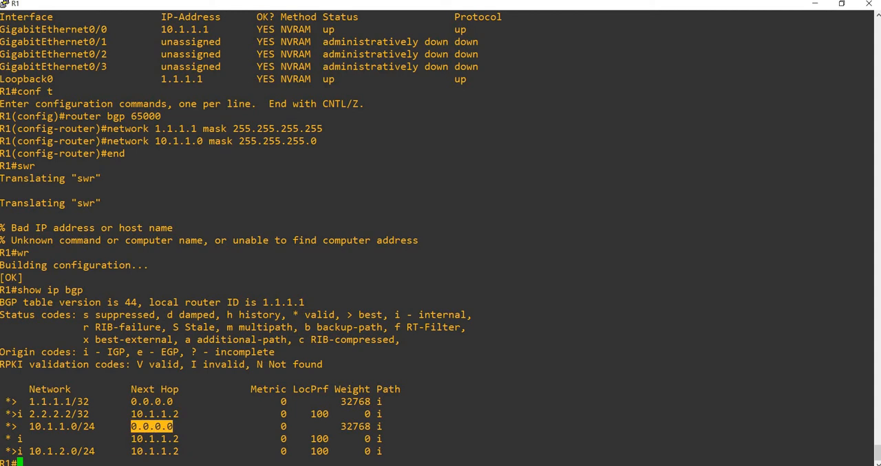
click(152, 428)
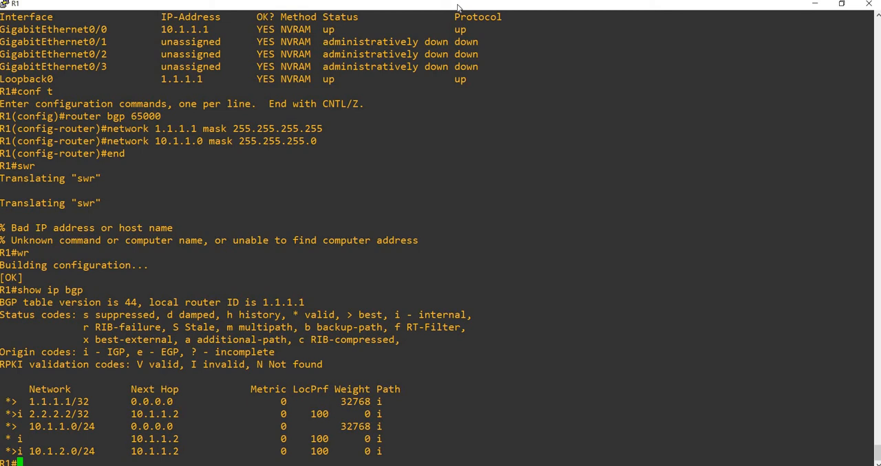
Step: Return to the answer notes and review the Routing is not working section through to the RIB Failure heading of Answer Part 2
drag(458, 6, 531, 38)
key(alt+Tab)
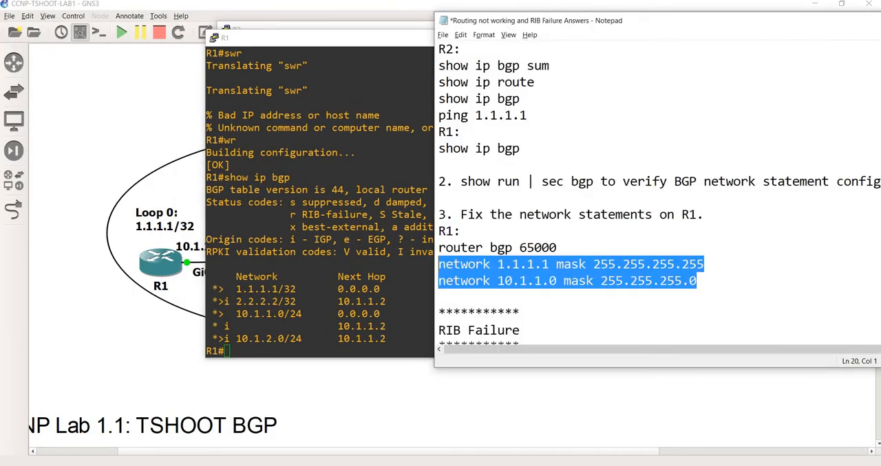
click(609, 189)
scroll(609, 191, up, 2)
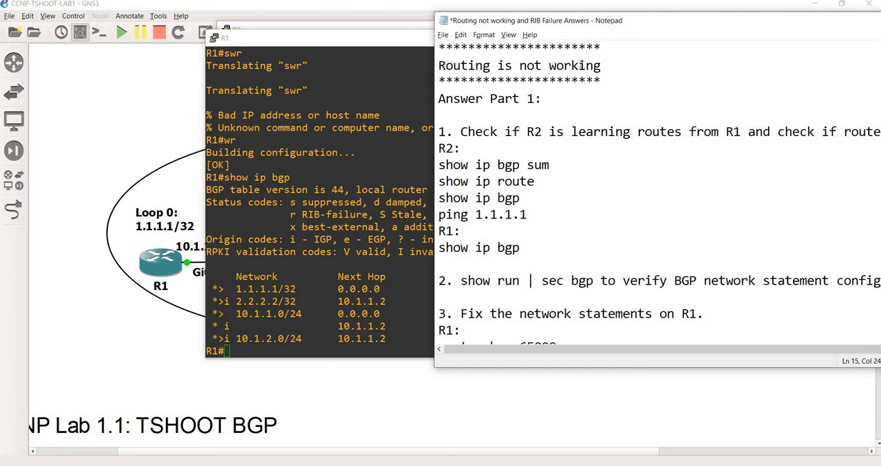
drag(601, 66, 438, 65)
scroll(550, 172, down, 6)
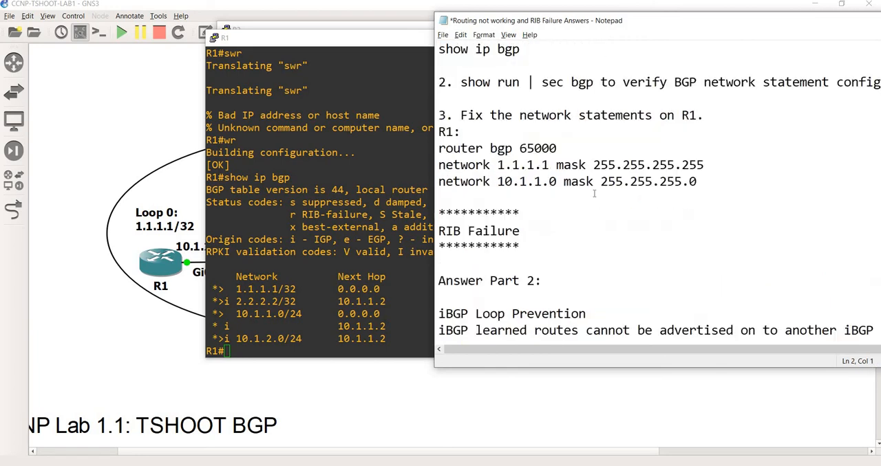
drag(556, 24, 450, 22)
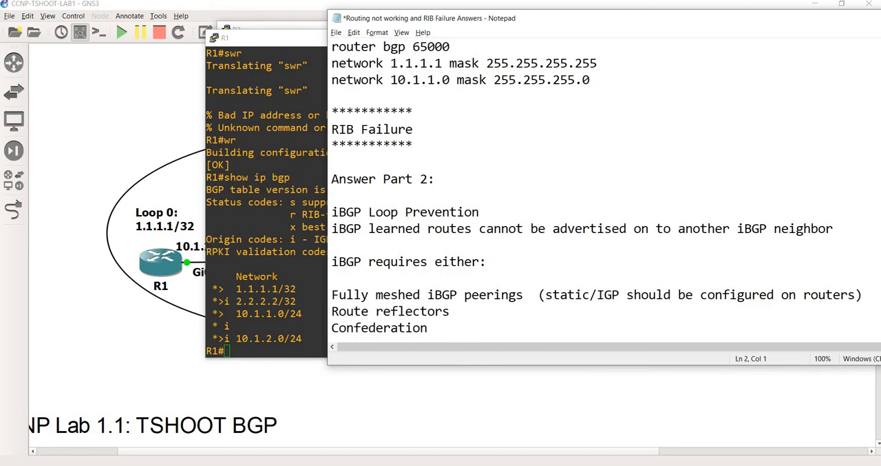
drag(424, 132, 331, 110)
click(503, 197)
Step: Run show ip bgp sum on R1 and check its neighbor list
key(alt+Tab)
text(show i)
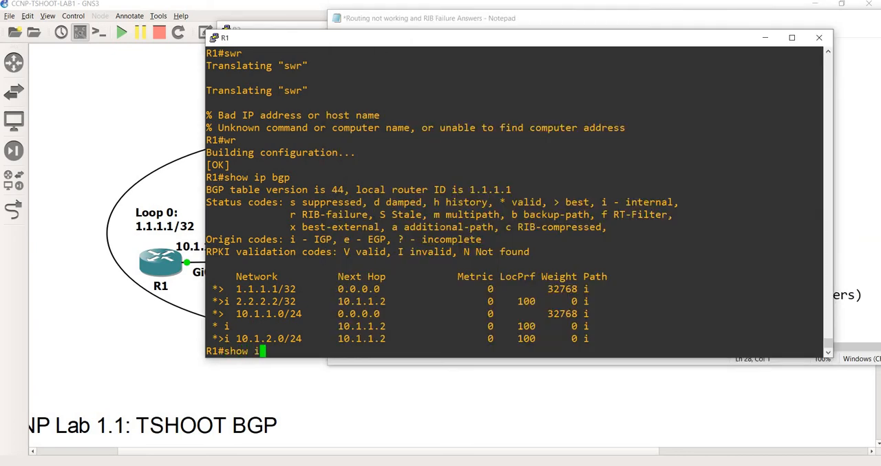
text(p bgp sum)
key(Return)
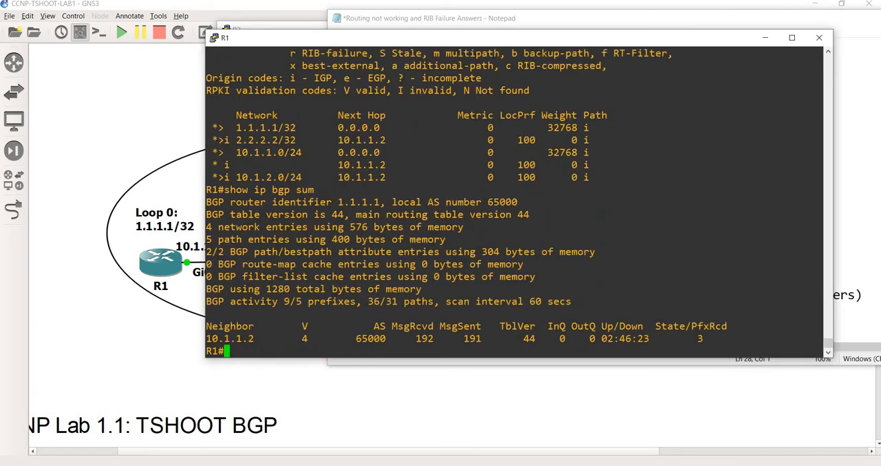
drag(243, 42, 138, 43)
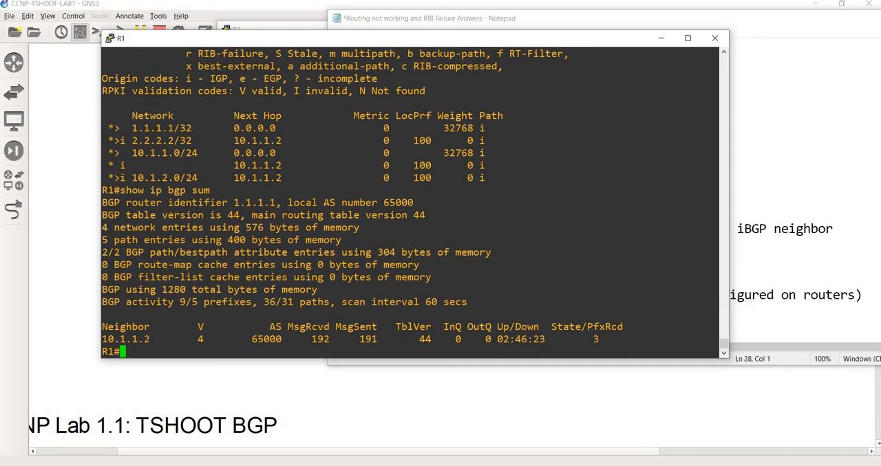
drag(150, 340, 100, 340)
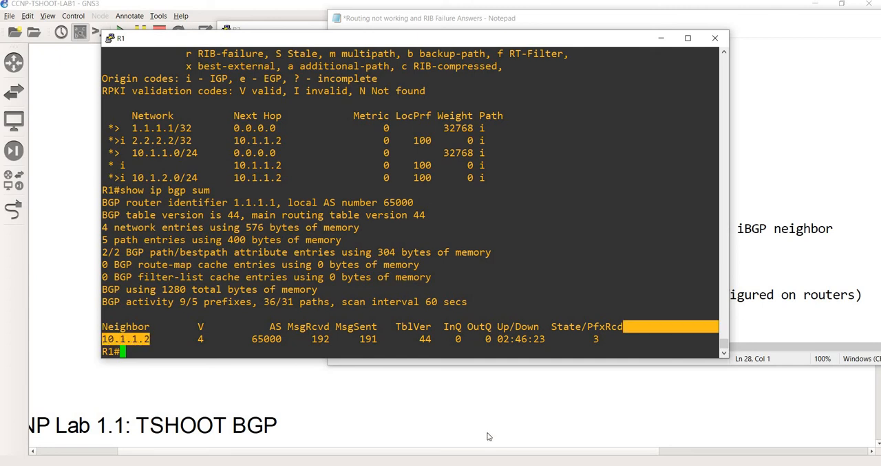
Step: Switch to R2's console and display its BGP neighbors with show ip bgp sum
click(495, 465)
click(495, 430)
text(show)
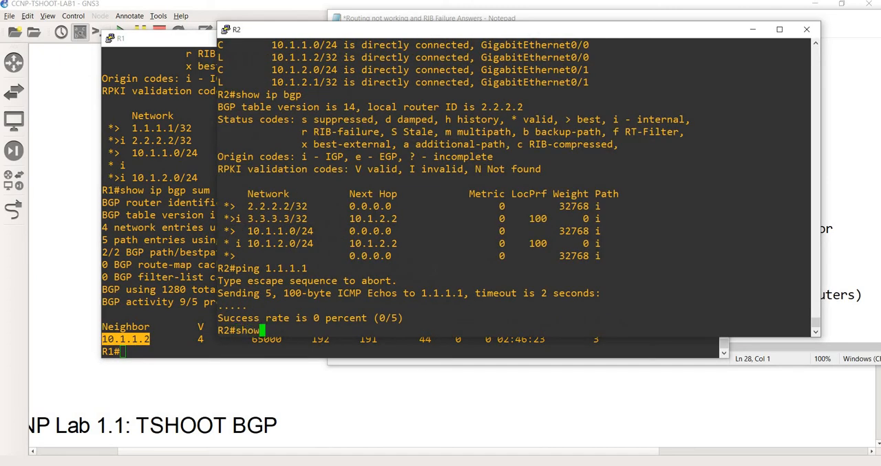
text( ip bgp sum)
key(Return)
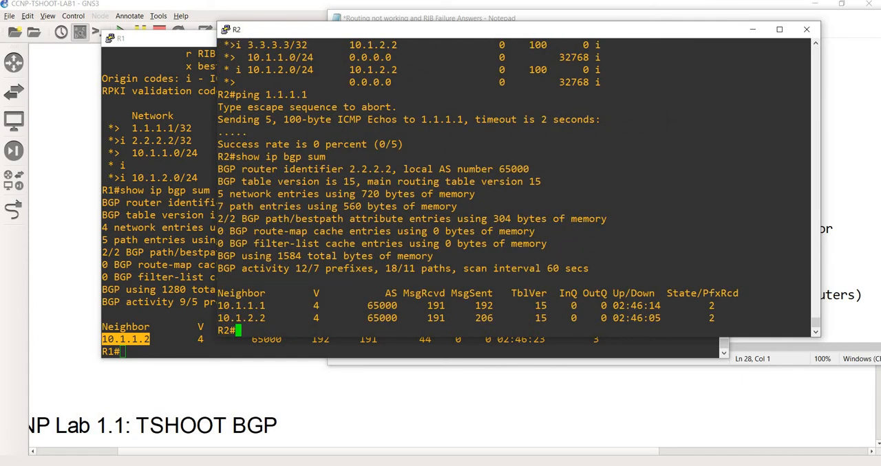
Step: Compare R2's BGP neighbors with the R1, R2 and R3 links in the GNS3 topology diagram
click(364, 398)
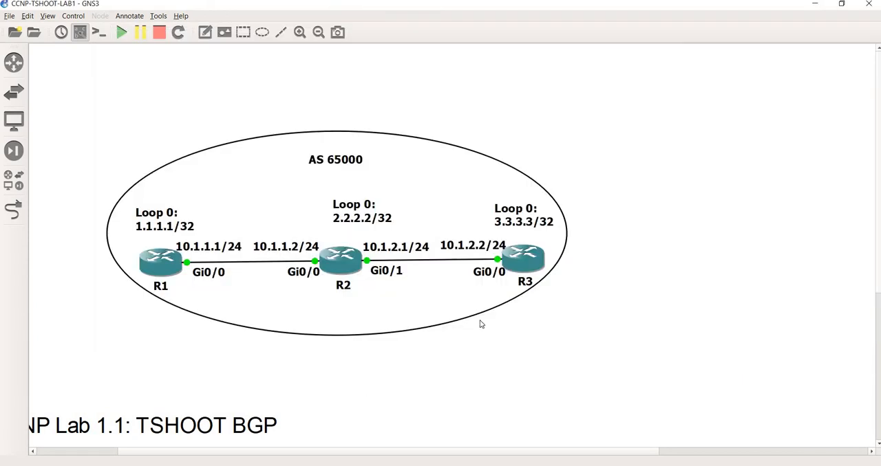
key(alt+Tab)
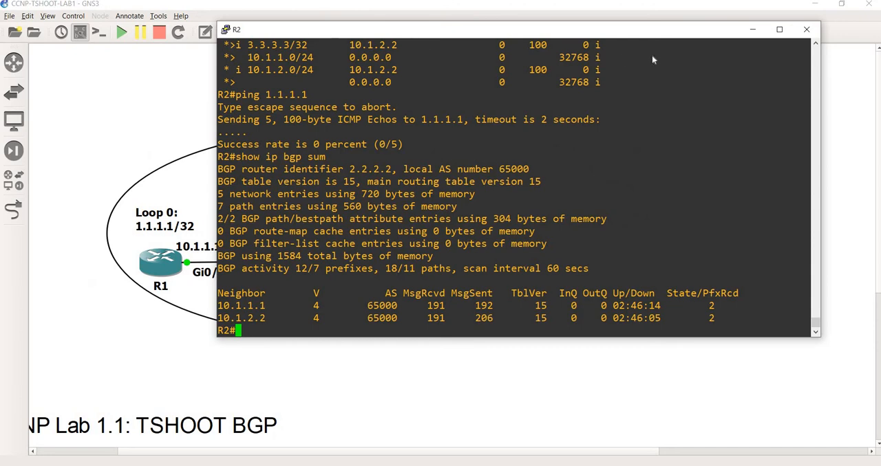
drag(694, 31, 880, 42)
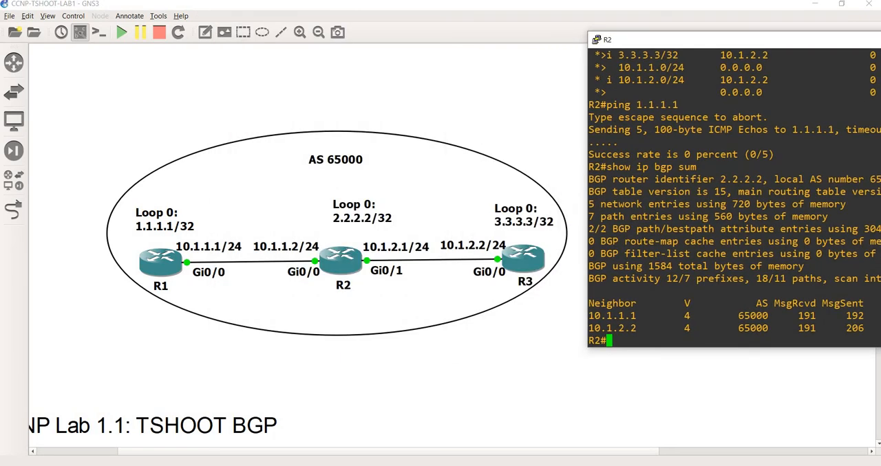
click(473, 246)
key(alt+Tab)
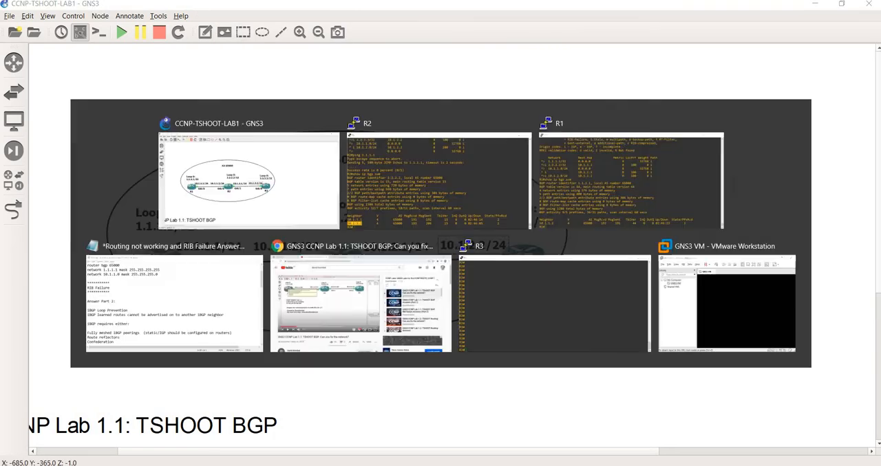
drag(707, 45, 269, 33)
click(275, 275)
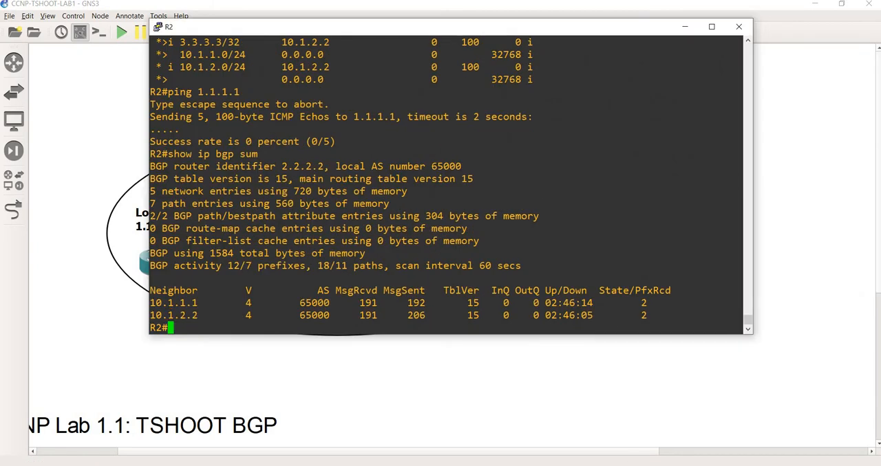
Step: Read the iBGP loop prevention rule, the iBGP requirements and the verification and full-mesh peering steps of Answer Part 2 in the notes
key(alt+Tab)
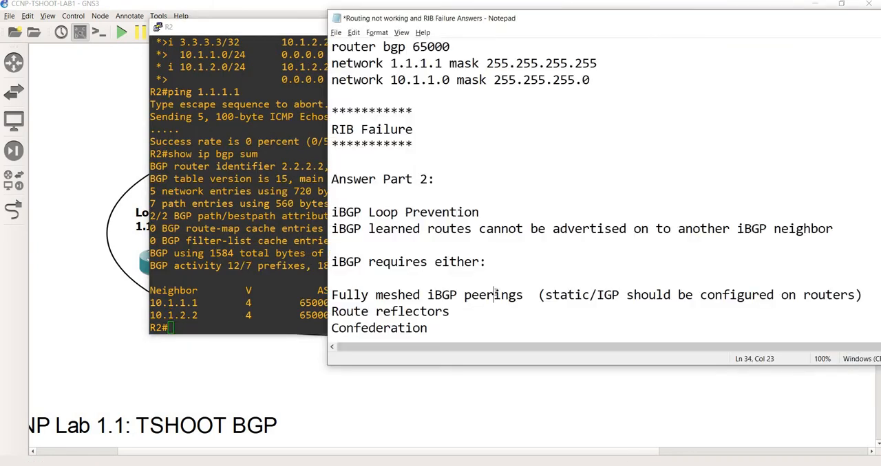
scroll(496, 294, down, 3)
scroll(495, 295, down, 1)
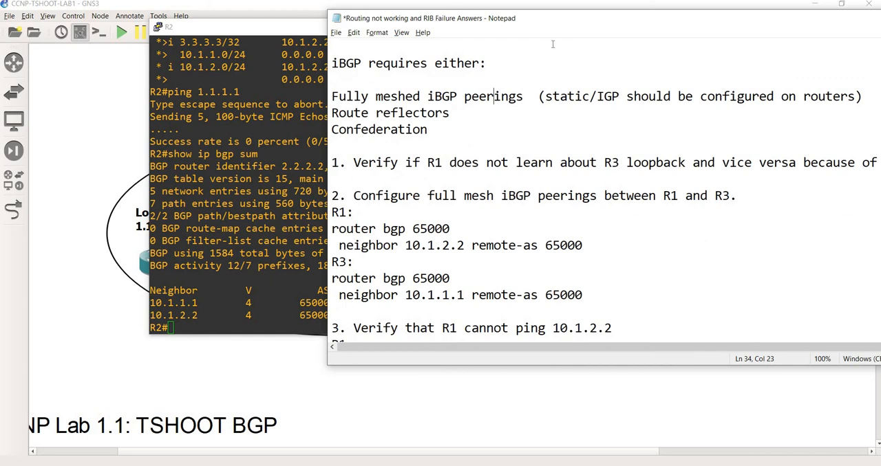
drag(563, 22, 379, 33)
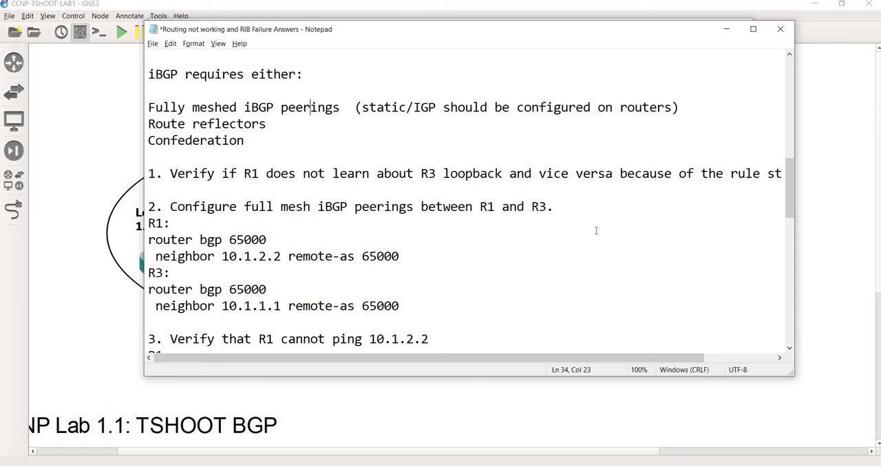
drag(589, 358, 644, 358)
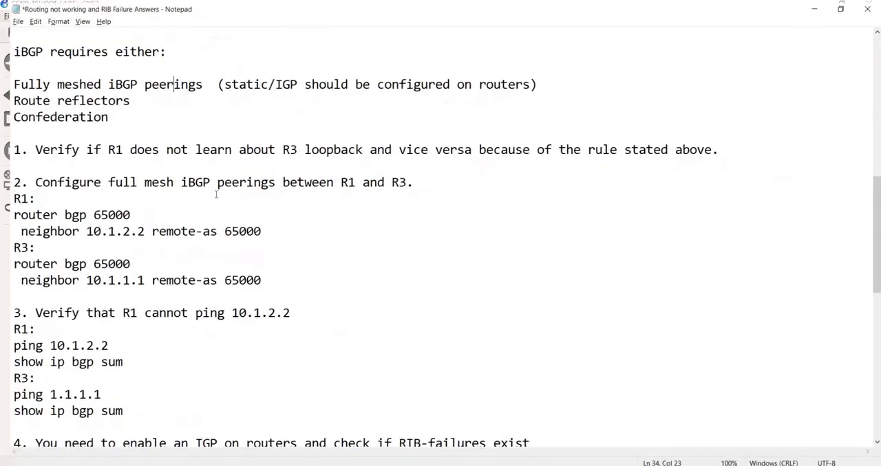
click(753, 29)
scroll(156, 214, up, 2)
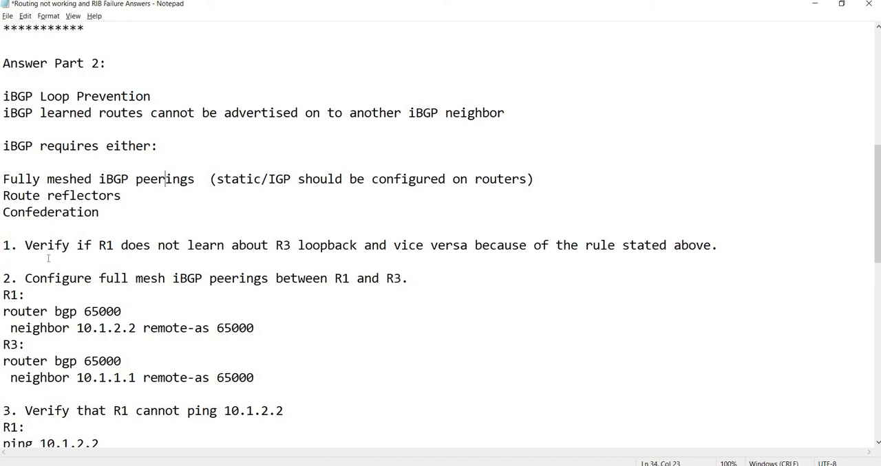
click(26, 248)
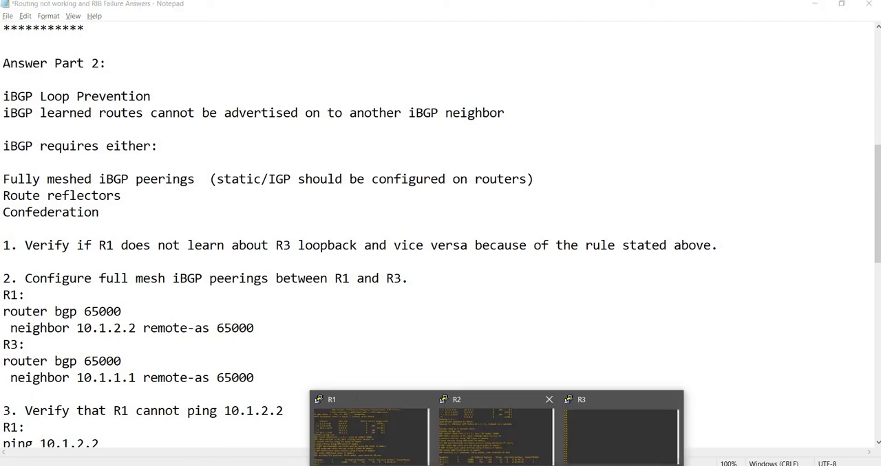
Step: Switch to R1's console and display its BGP table with show ip bgp
click(372, 430)
key(Return)
key(Return)
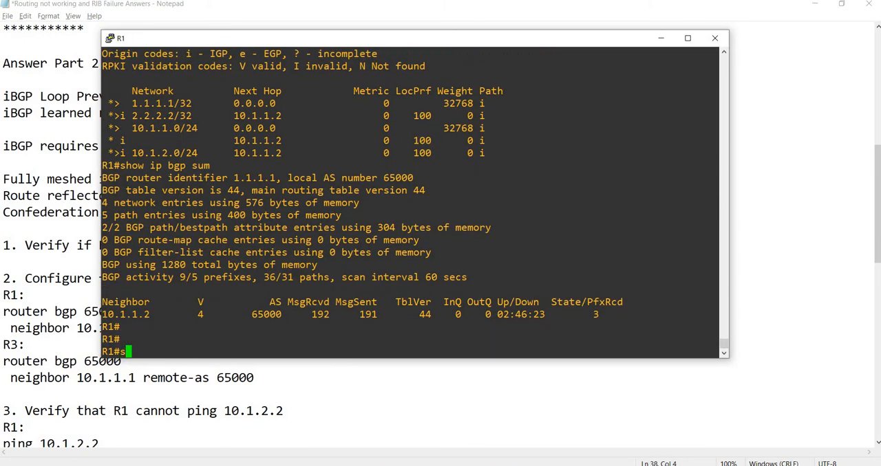
text(show ip bgp)
key(Return)
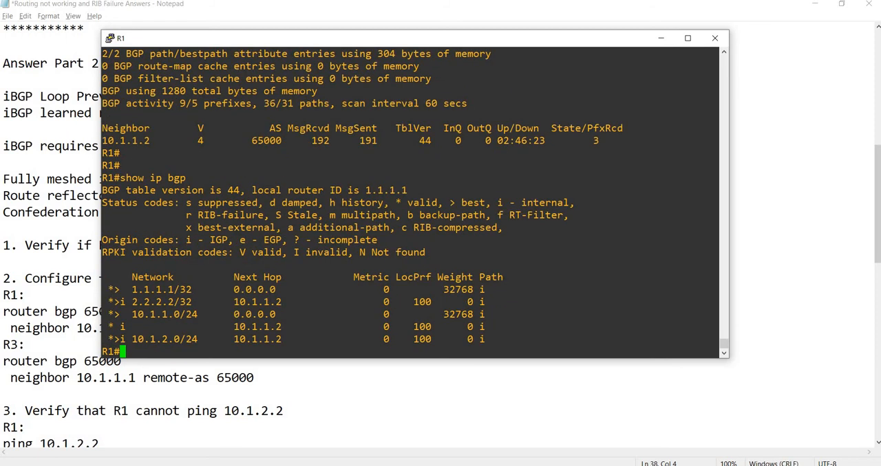
Step: Switch to the GNS3 topology diagram and highlight R3's Loop 0 address, 3.3.3.3/32, to compare with R1's BGP table
key(alt+Tab)
key(alt+Tab)
key(alt+Tab)
double_click(508, 223)
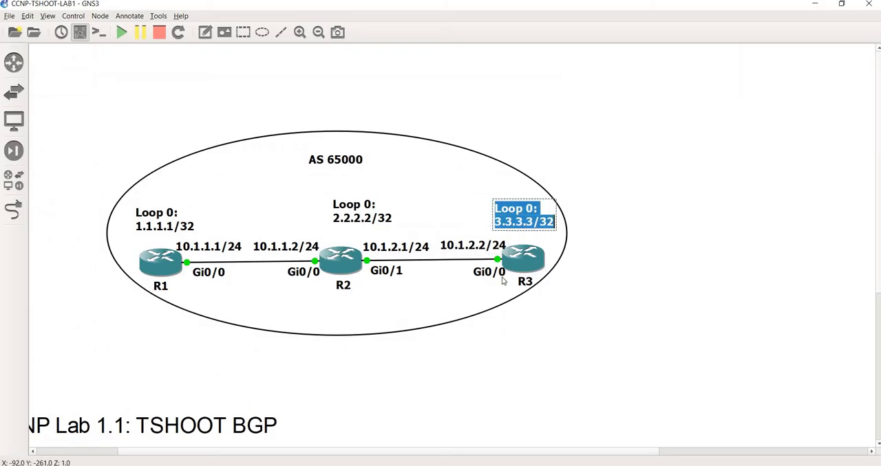
Step: Switch to R3's console and display its BGP table with show ip bgp
key(alt+Tab)
click(496, 465)
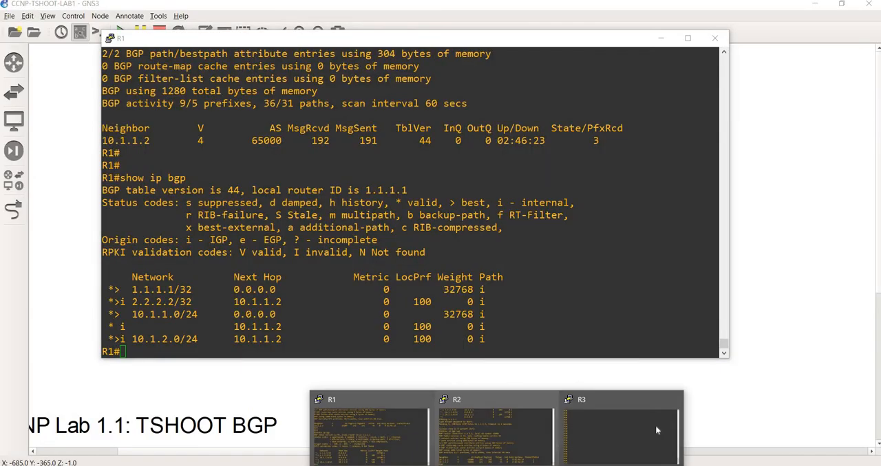
click(657, 430)
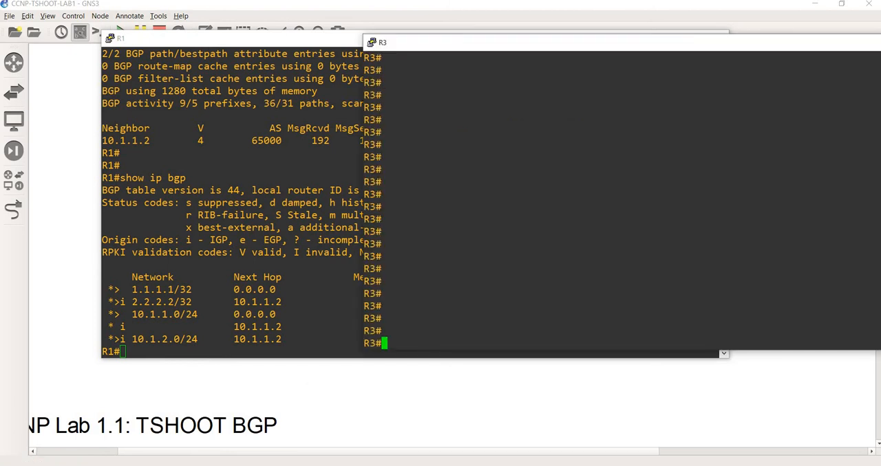
text(show ip bgp)
key(Return)
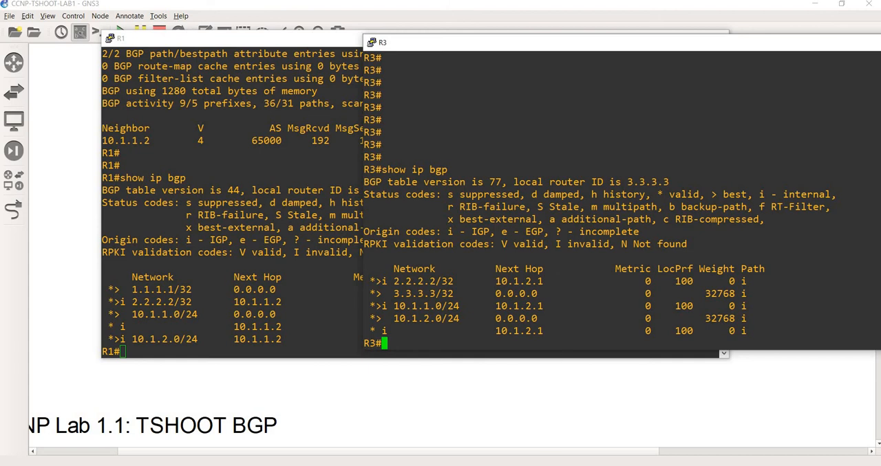
Step: Review the three iBGP options in the notes against the GNS3 topology, ending on the fully meshed iBGP peerings requirement
click(540, 465)
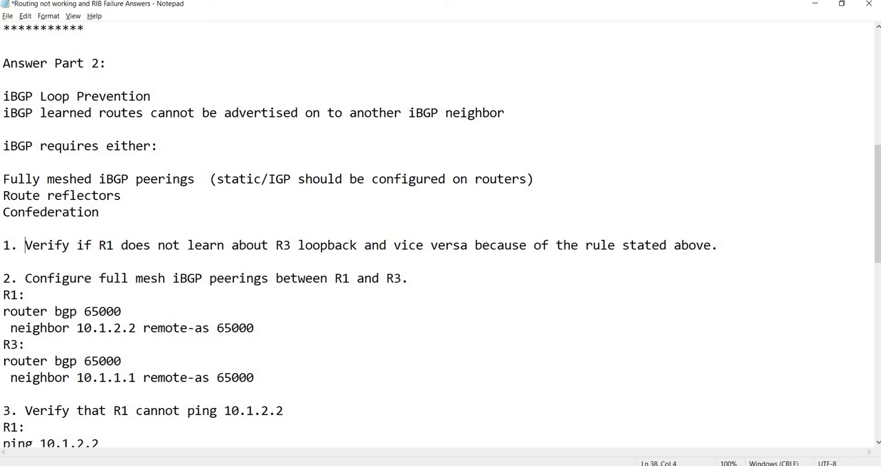
key(alt+Tab)
key(alt+Tab)
drag(108, 212, 2, 213)
key(alt+Tab)
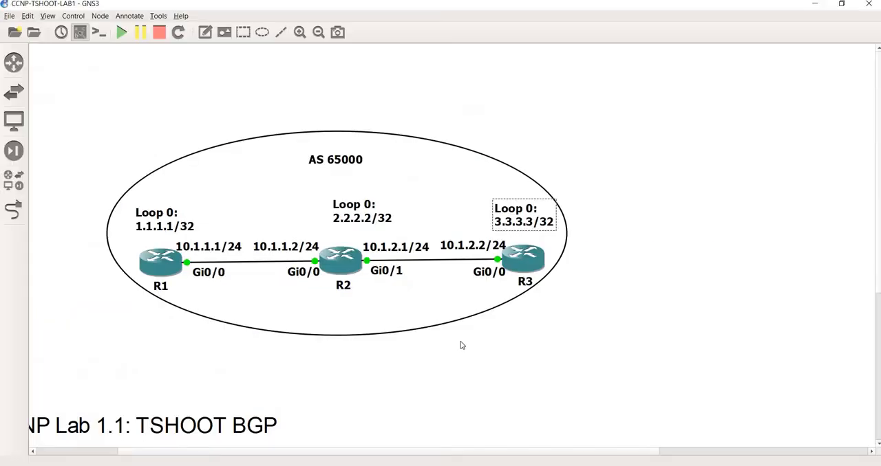
key(alt+Tab)
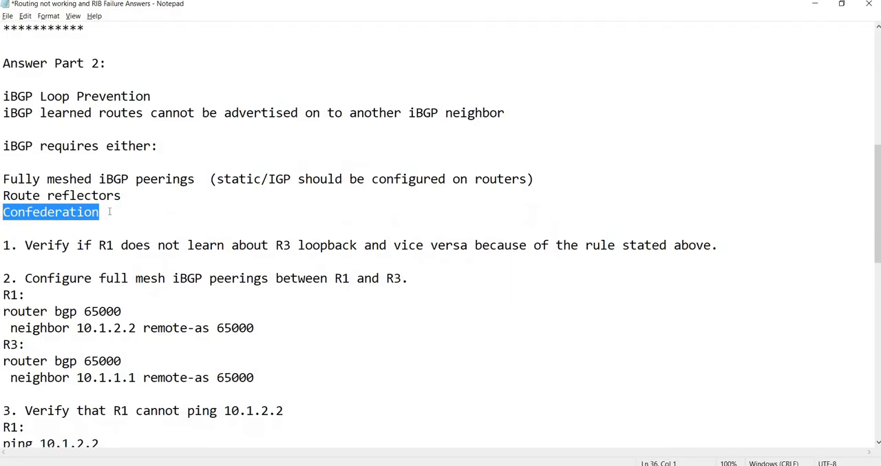
click(109, 213)
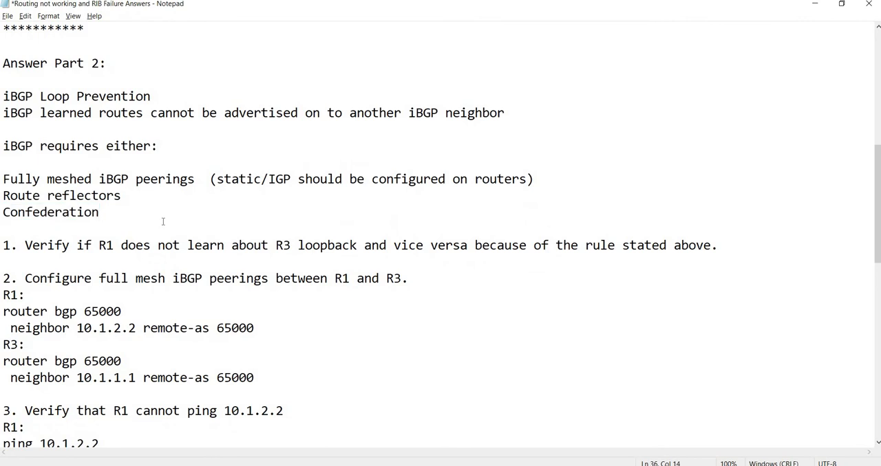
click(273, 232)
scroll(377, 303, down, 1)
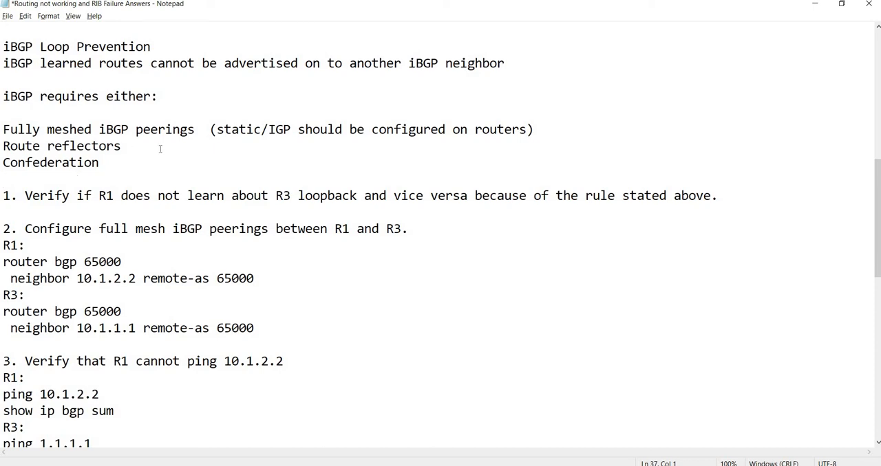
drag(202, 130, 3, 129)
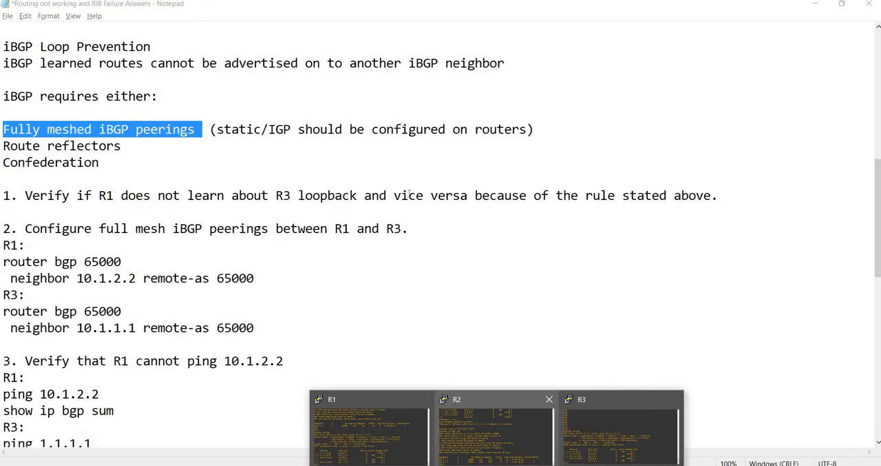
Step: On R1, use the commands from the notes to add neighbor 10.1.2.2 remote-as 65000 under router bgp 65000
click(354, 423)
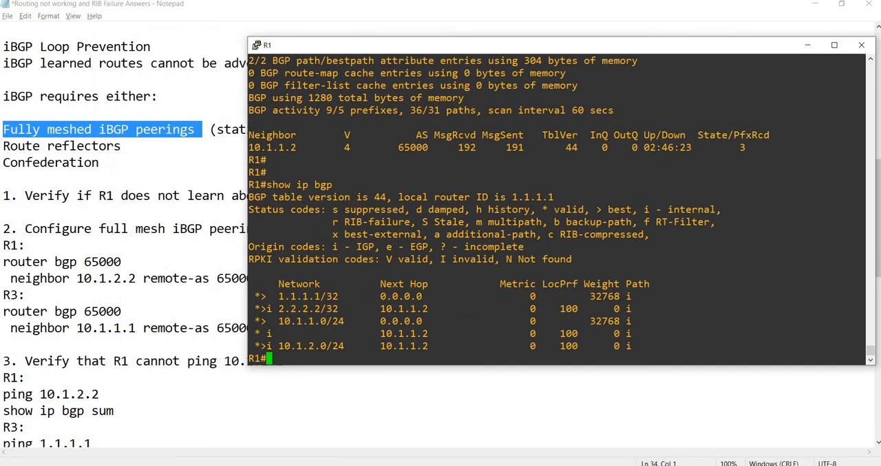
click(268, 280)
key(shift+Home)
key(shift+Up)
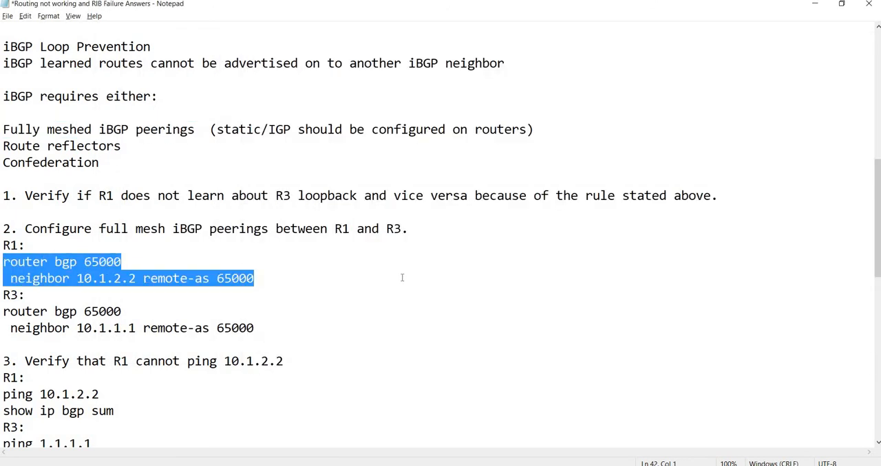
key(alt+Tab)
text(conf t)
key(Return)
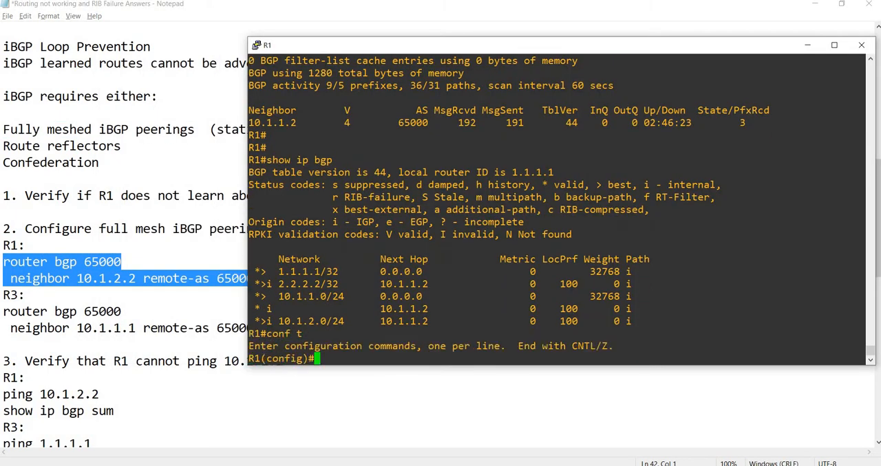
text(router bgp 65000  neighbor 10.1.2.2 remote-as 65000)
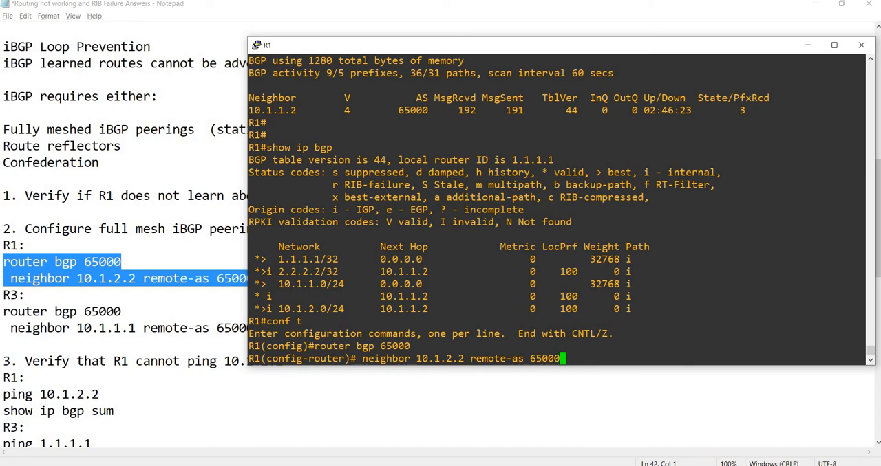
key(Return)
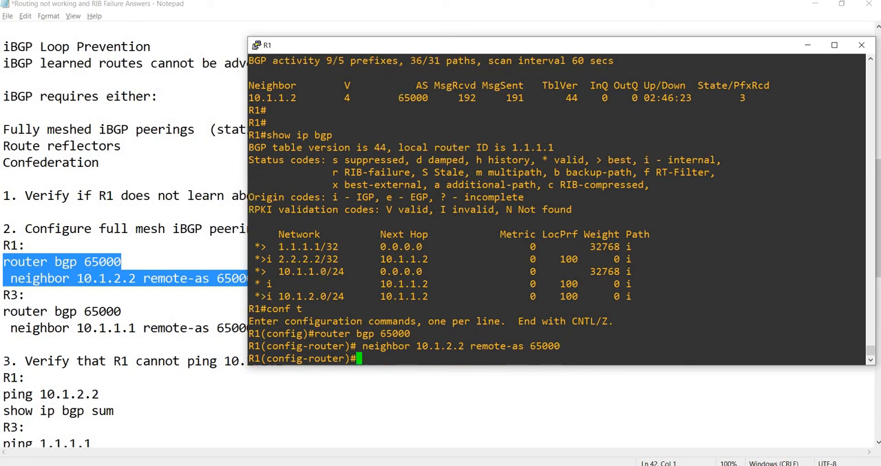
Step: Exit configuration mode on R1 with end and save the configuration with wr
text(end)
key(Return)
text(wr)
key(Return)
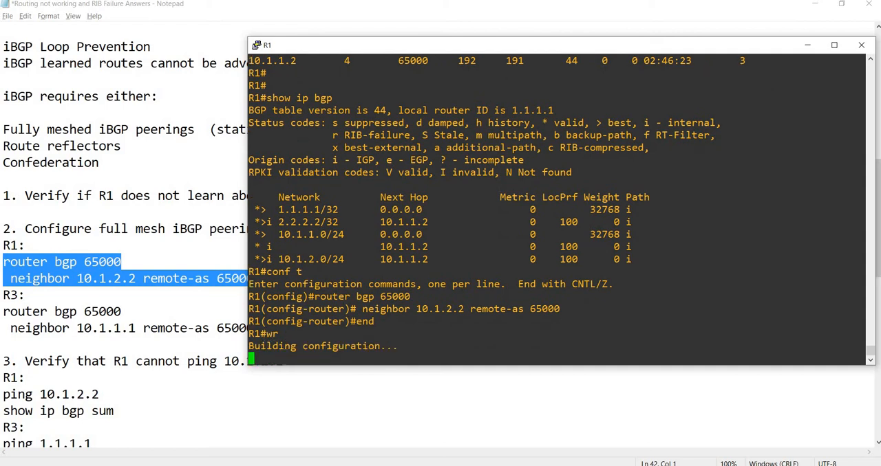
Step: On R3, use the commands from the notes to add neighbor 10.1.1.1 remote-as 65000 under router bgp 65000
click(199, 246)
drag(277, 325, 3, 313)
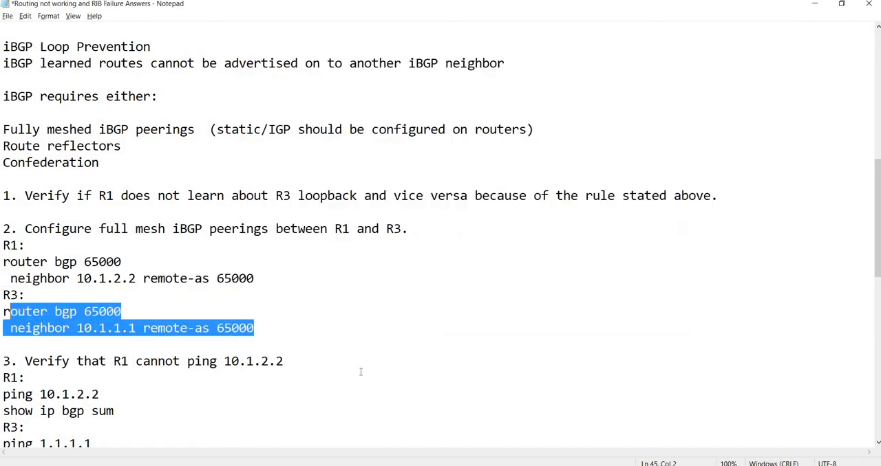
click(486, 465)
click(620, 430)
text(conf t)
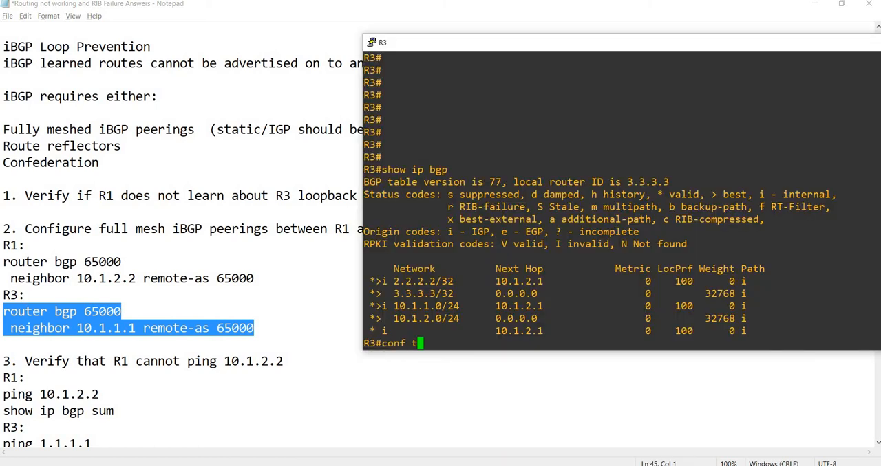
key(Return)
text(router bgp 65000  neighbor 10.1.1.1 remote-as 65000)
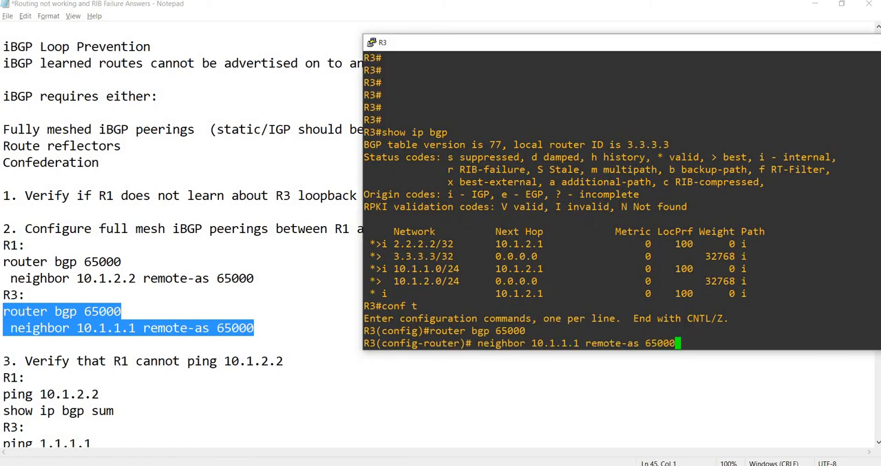
key(Return)
Step: Exit configuration mode on R3 with end and save the configuration with wr
text(end)
key(Return)
text(w)
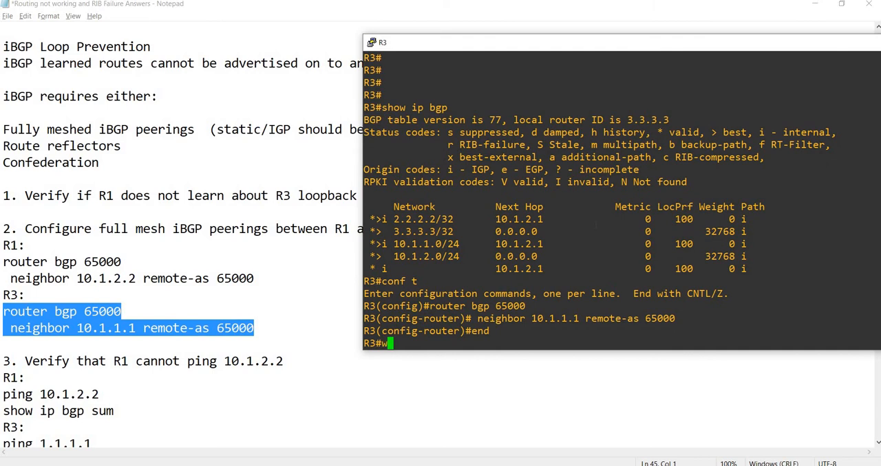
text(r)
key(Return)
Step: Switch to R2's console, run show ip bgp sum and check the neighbors 10.1.1.1 and 10.1.2.2
mouse_move(619, 430)
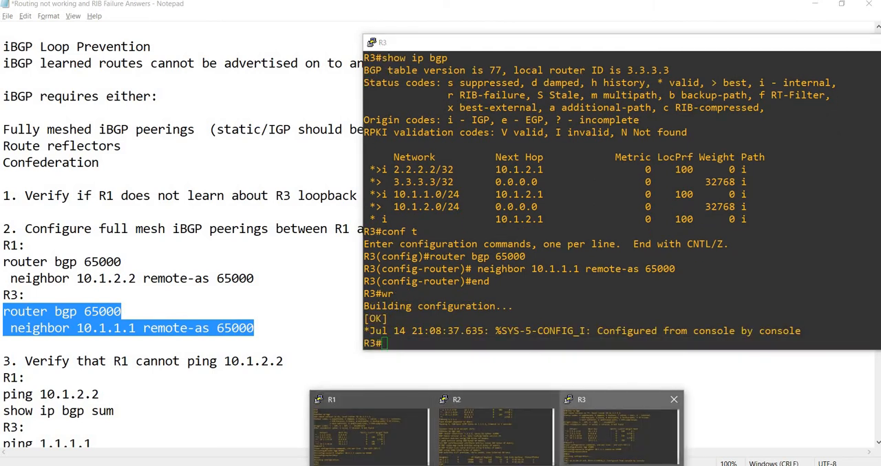
click(495, 433)
double_click(367, 240)
text(sh)
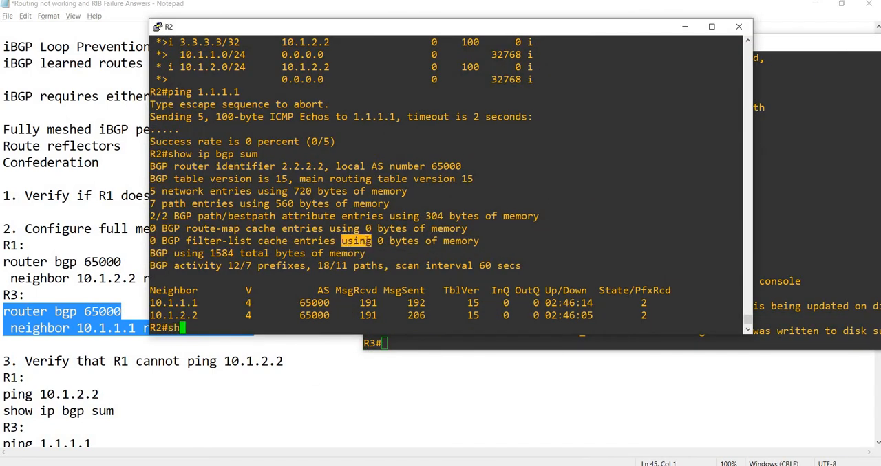
text(ow ip bgp sum)
key(Return)
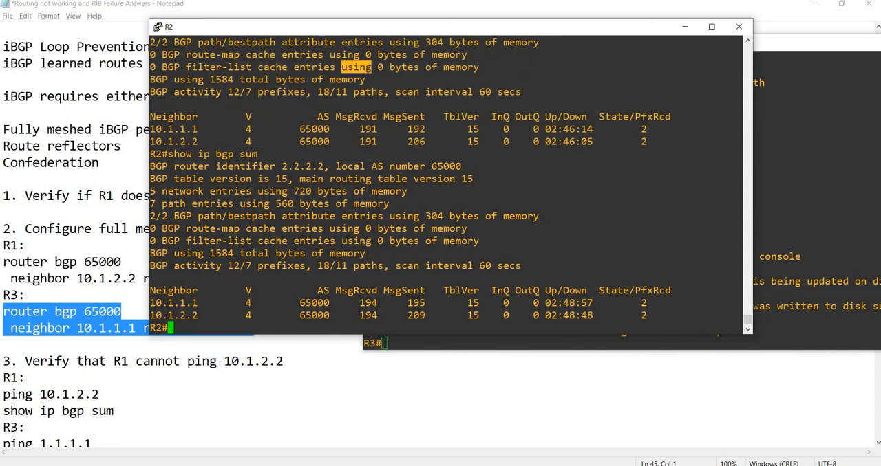
double_click(174, 303)
double_click(174, 316)
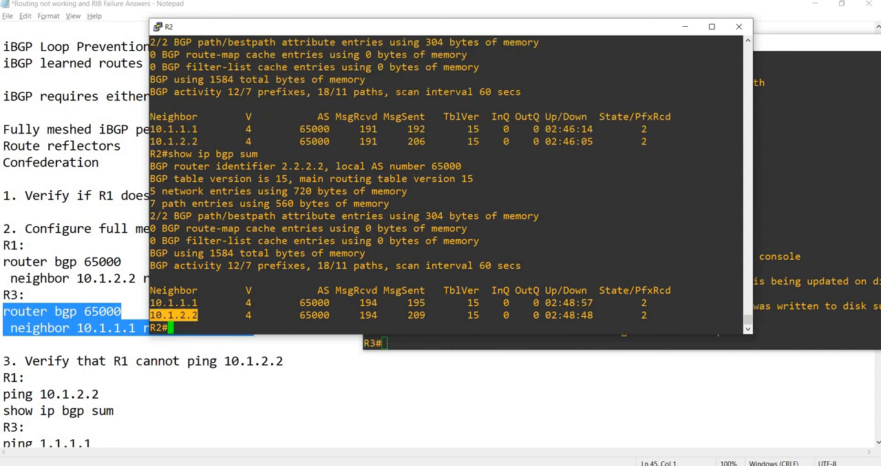
Step: Select R1's ping 10.1.2.2 command in step 3 of the notes for use in the router console
click(232, 358)
scroll(232, 357, down, 1)
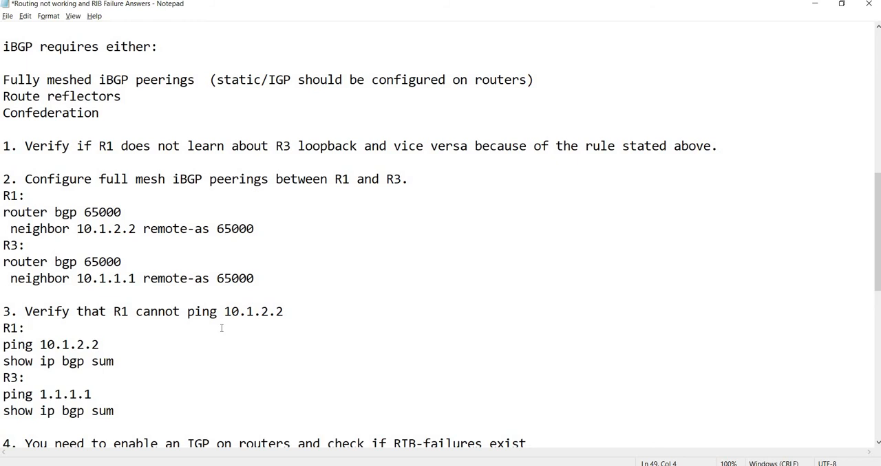
scroll(221, 328, down, 1)
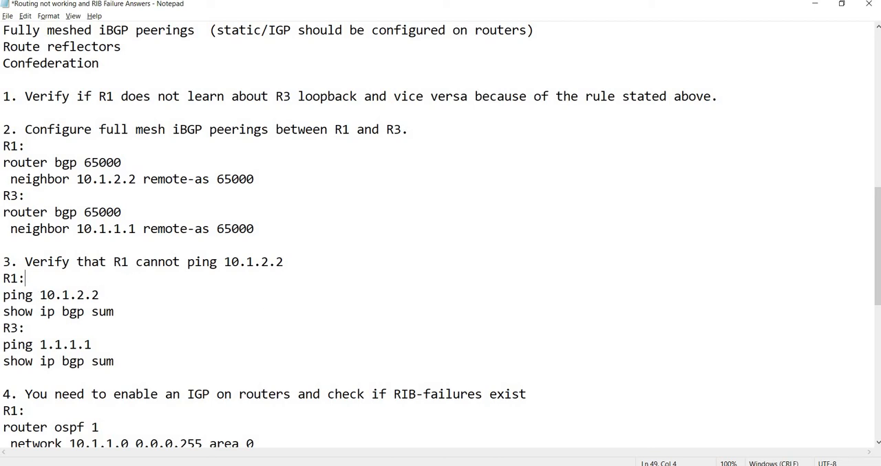
drag(100, 295, 3, 295)
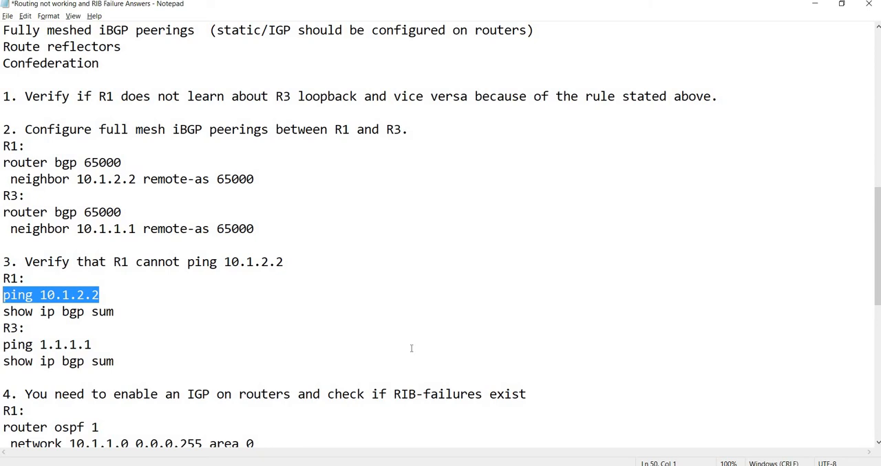
key(alt+Tab)
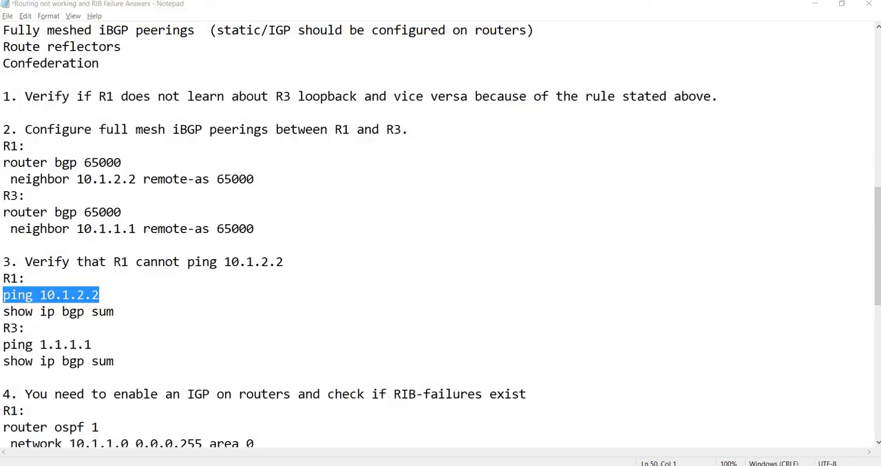